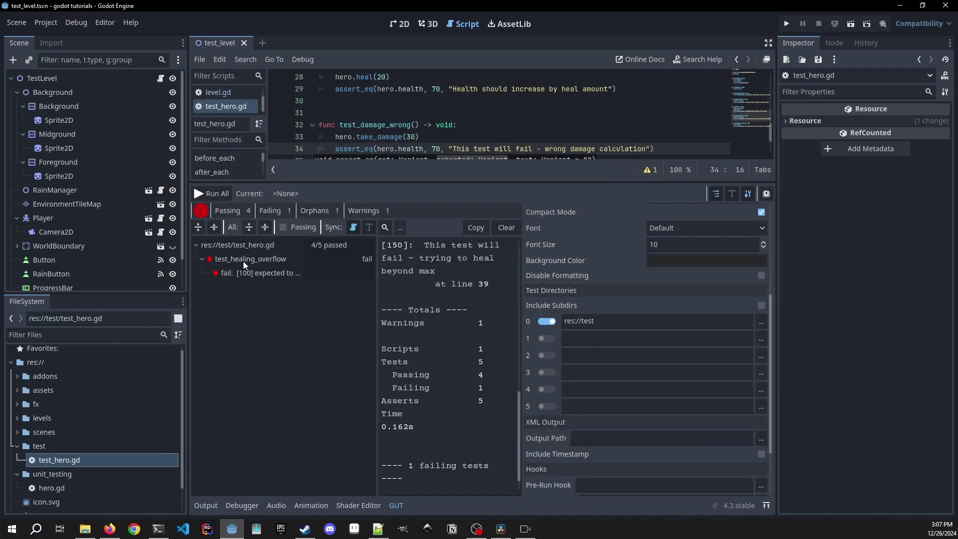
# Inspect the failing test_healing_overflow result and jump to its line 39 in test_hero.gd.
pyautogui.click(244, 262)
pyautogui.click(243, 274)
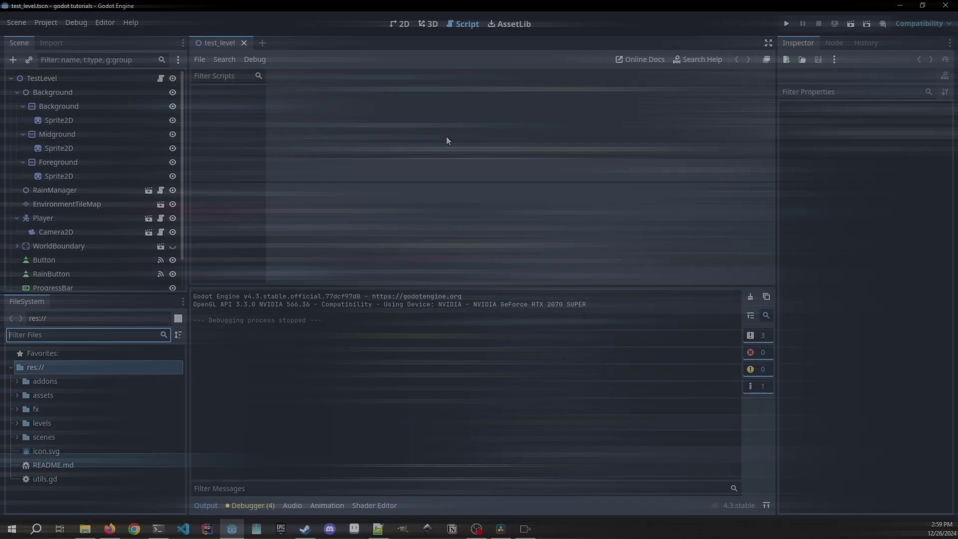
# Create a folder named test in the res:// project root.
pyautogui.rightClick(55, 367)
pyautogui.moveTo(85, 376)
pyautogui.click(223, 374)
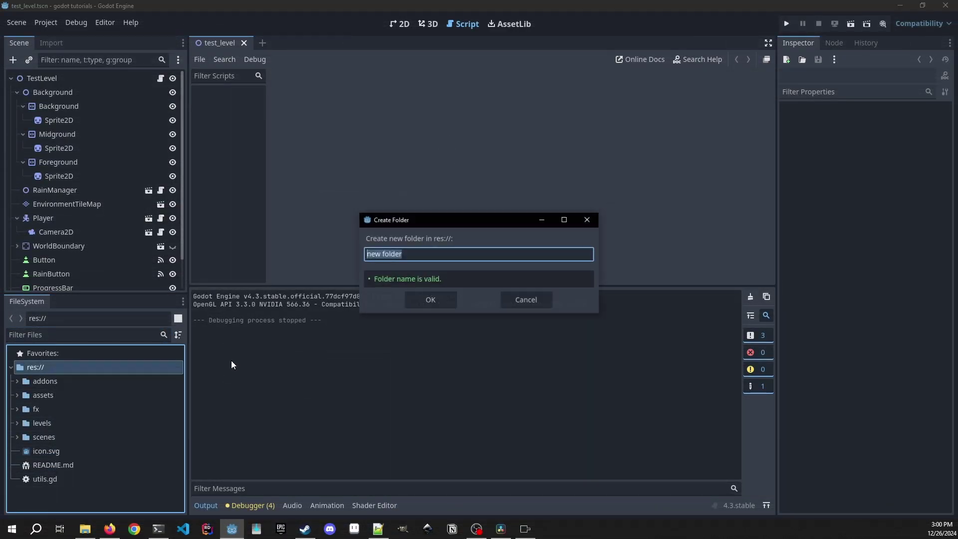
pyautogui.write('test')
pyautogui.press('Return')
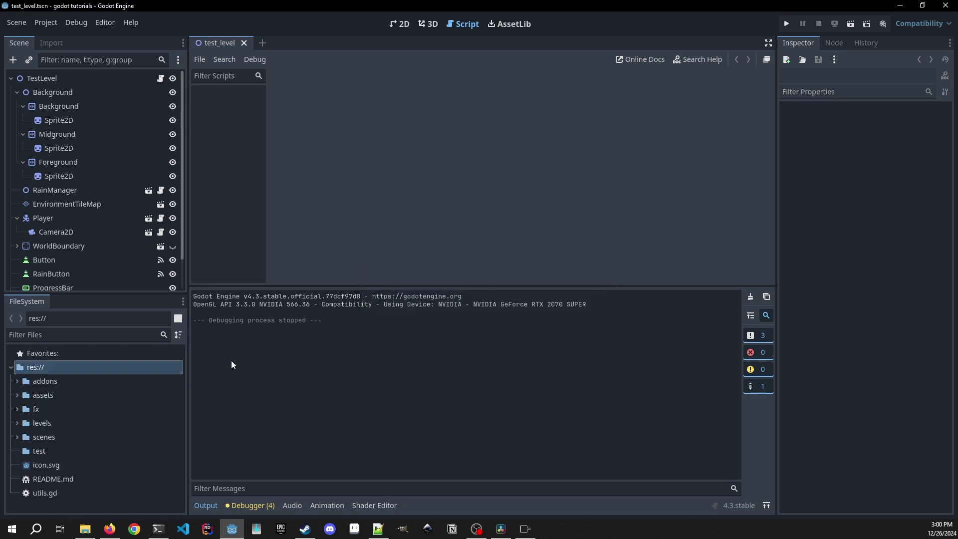
pyautogui.click(49, 451)
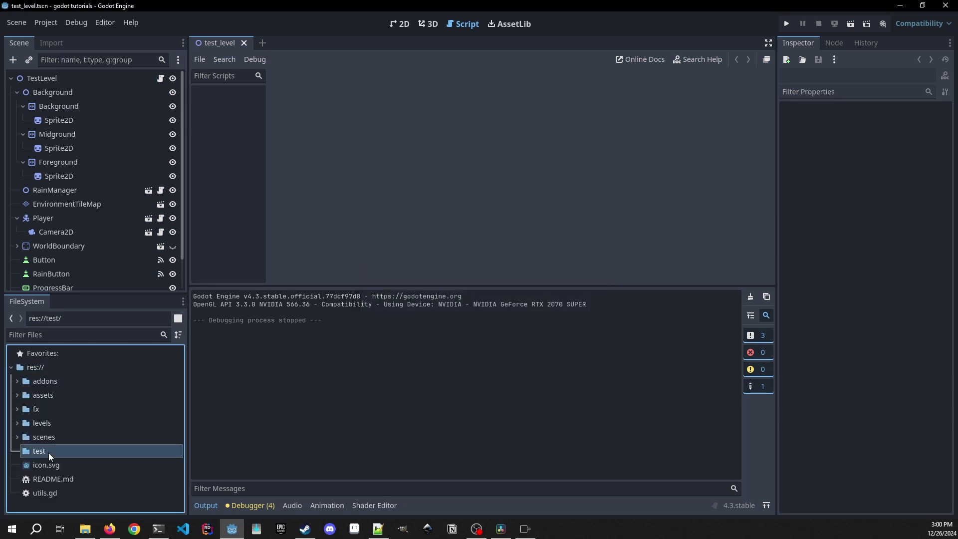
# Create a second root folder named unit_testing.
pyautogui.rightClick(53, 364)
pyautogui.moveTo(84, 370)
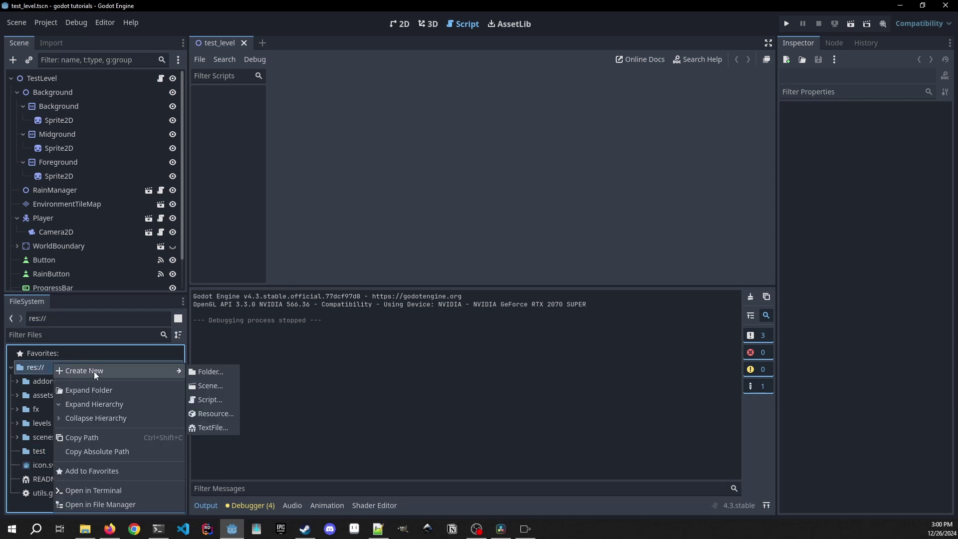
pyautogui.click(225, 372)
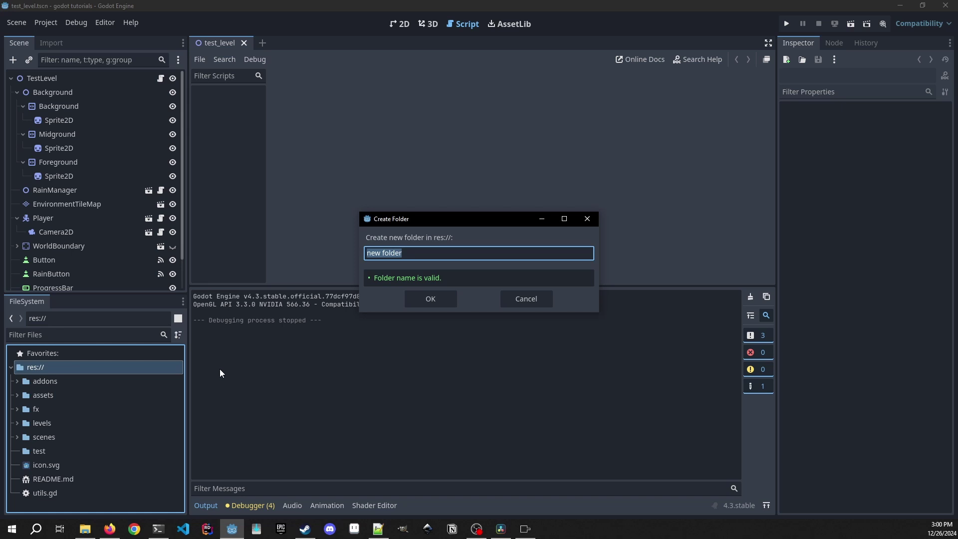
pyautogui.write('unit_testing')
pyautogui.press('Return')
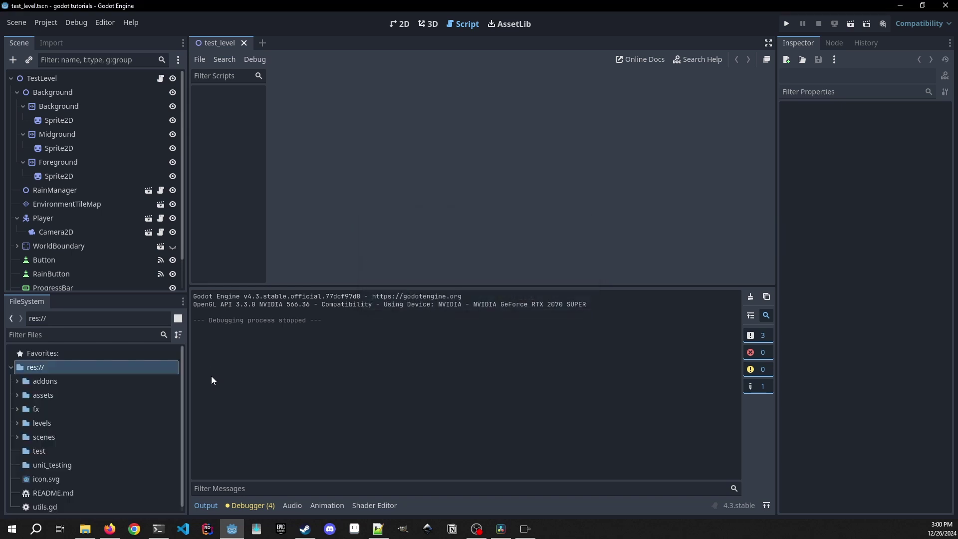
pyautogui.click(47, 454)
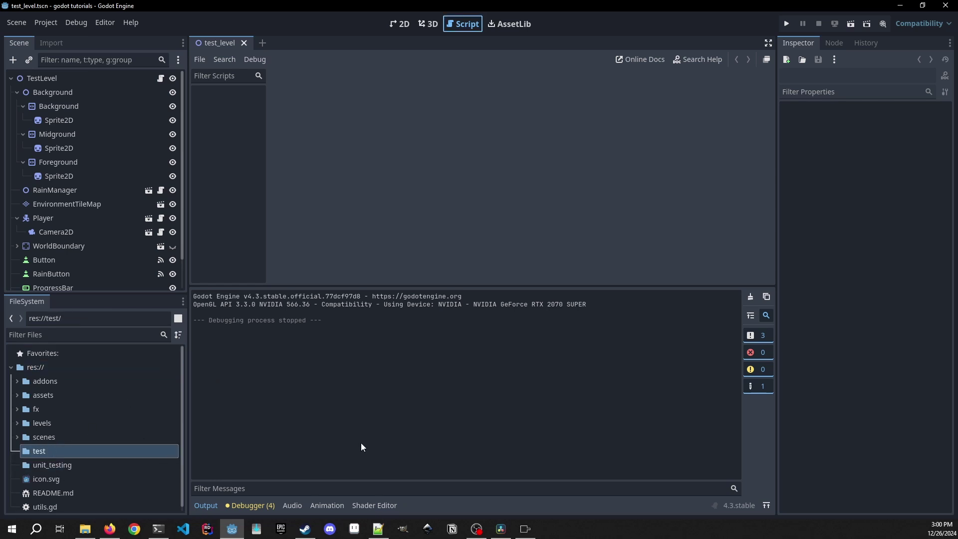
# Search AssetLib for 'gut', then download and install the GUT (Godot 4) asset.
pyautogui.click(516, 30)
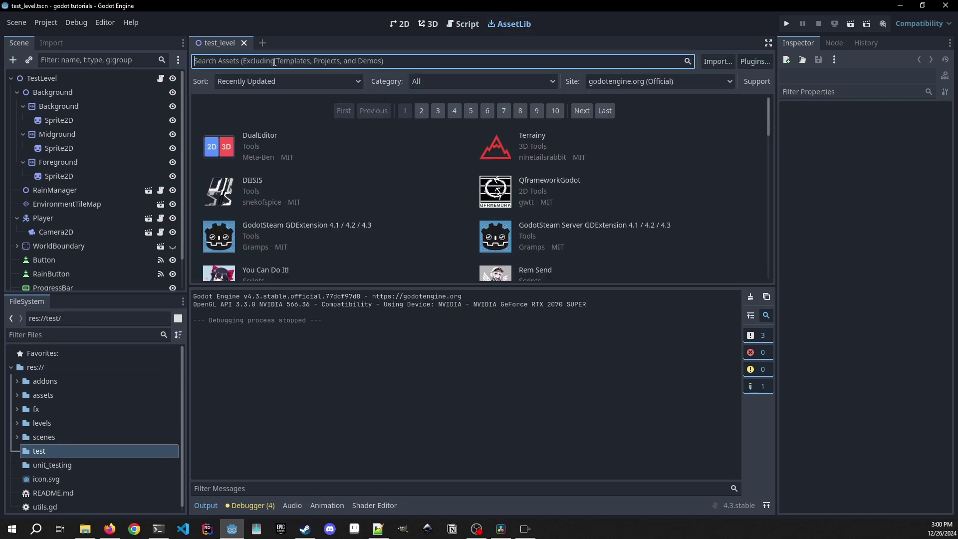
pyautogui.write('gut')
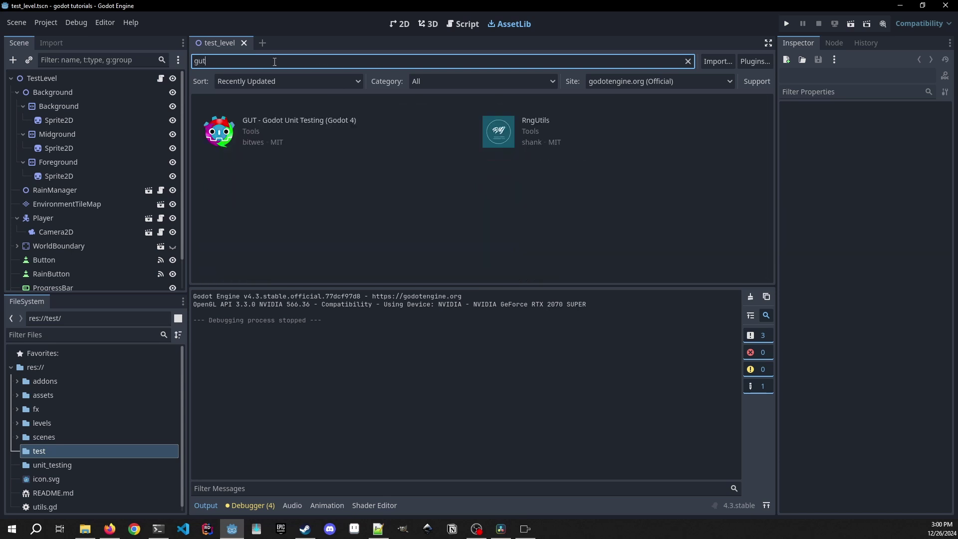
pyautogui.click(272, 127)
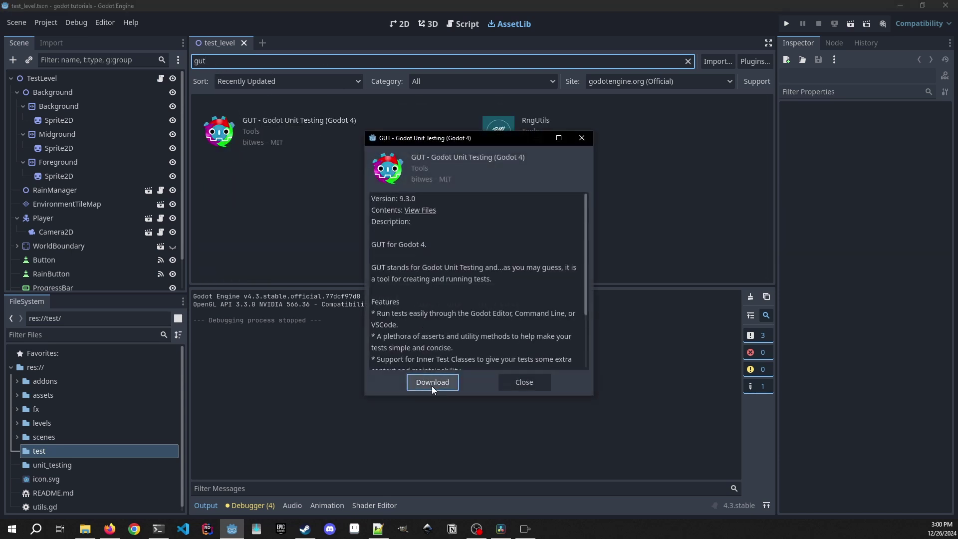
pyautogui.click(432, 384)
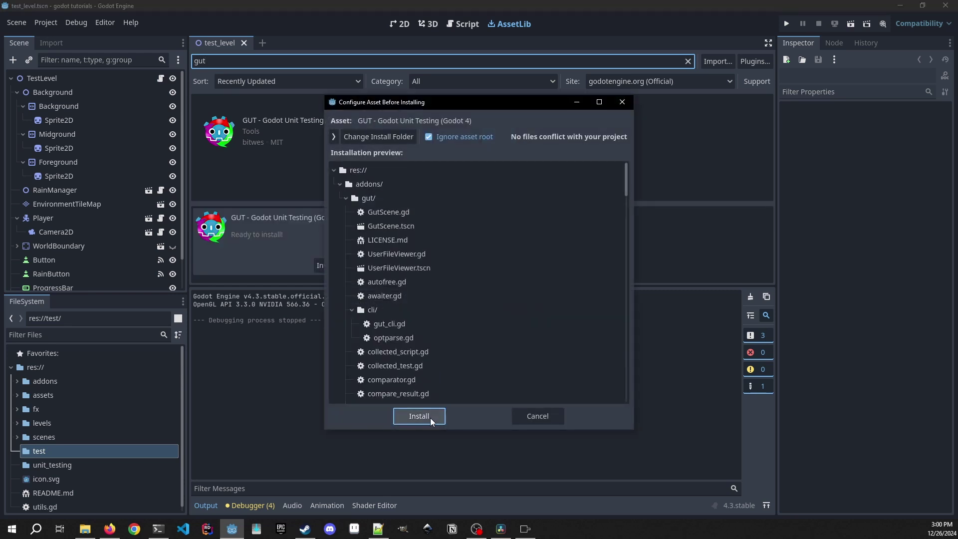
pyautogui.click(430, 417)
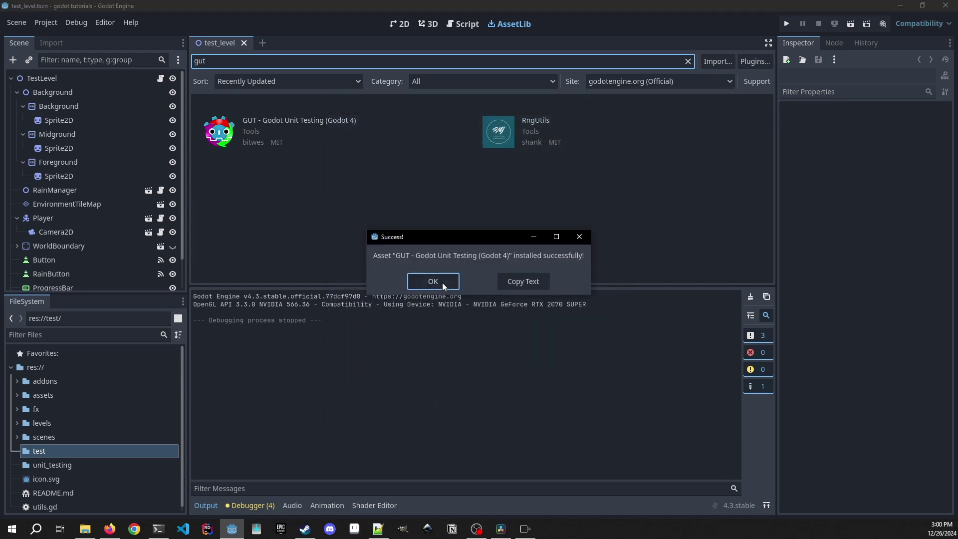
# Reload the current project to activate GUT, then show the GUT bottom panel.
pyautogui.click(442, 282)
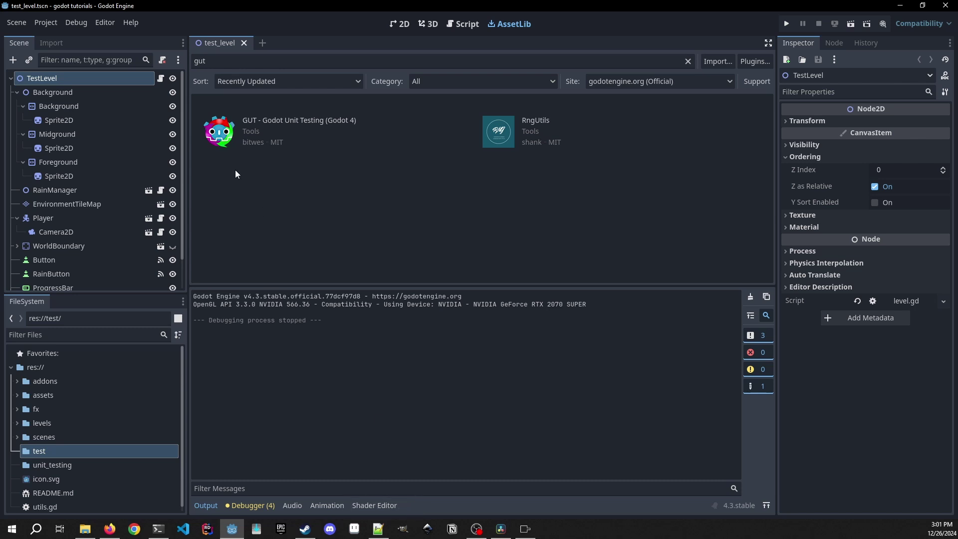
pyautogui.click(44, 23)
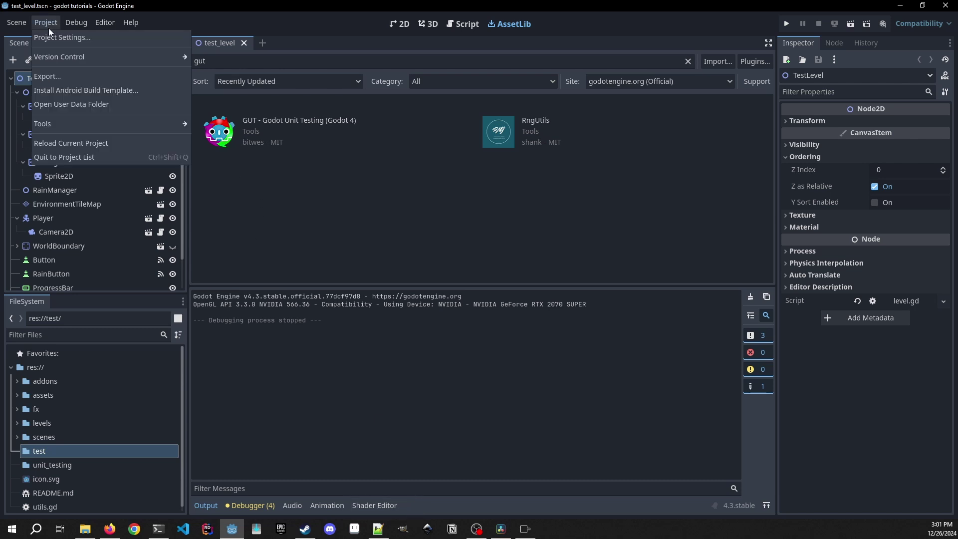
pyautogui.click(66, 139)
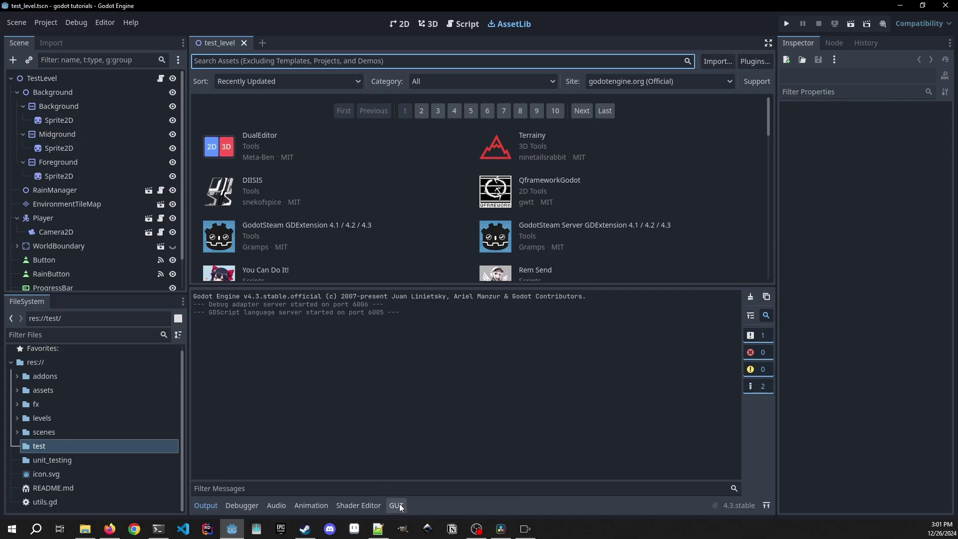
pyautogui.click(398, 506)
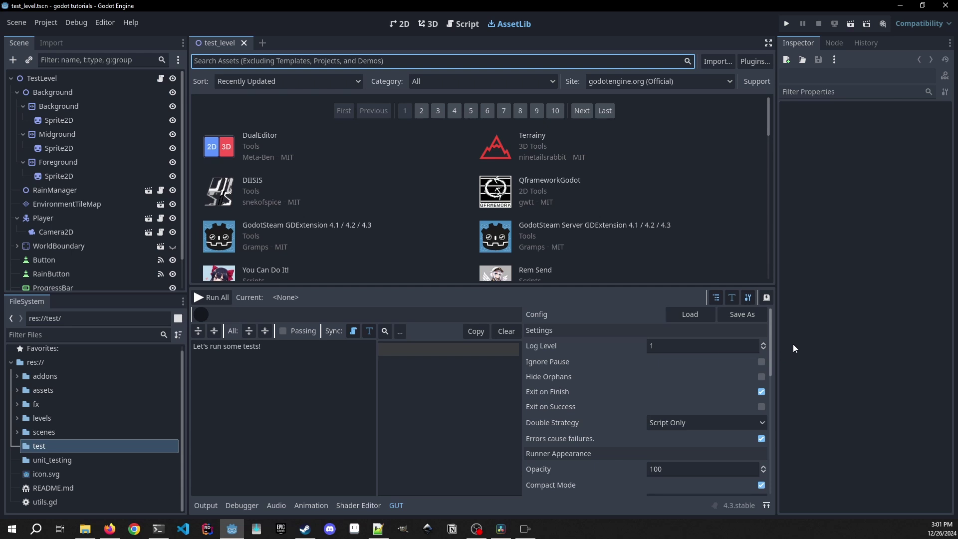
# Create a hero.gd script in unit_testing and open it.
pyautogui.rightClick(63, 459)
pyautogui.moveTo(112, 307)
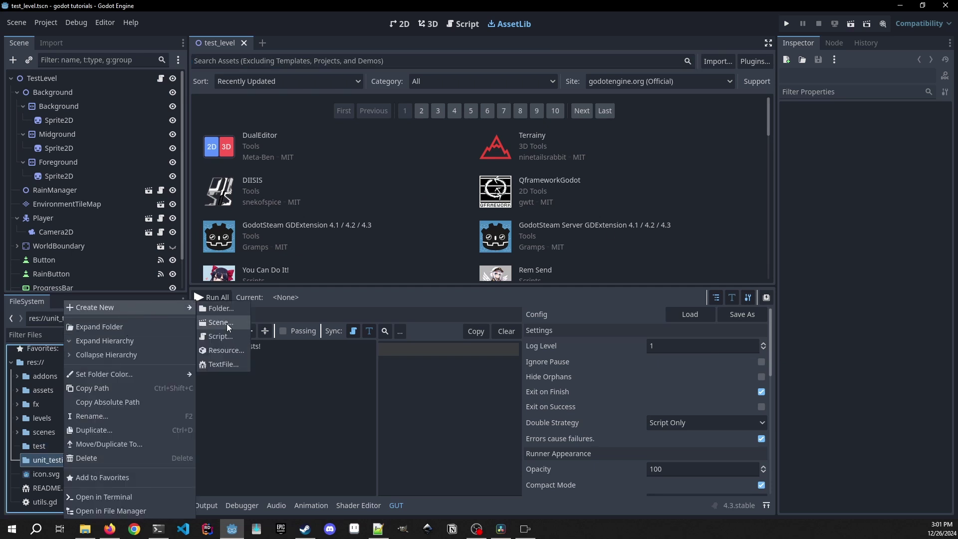
pyautogui.click(229, 334)
pyautogui.write('hero.gd')
pyautogui.press('Escape')
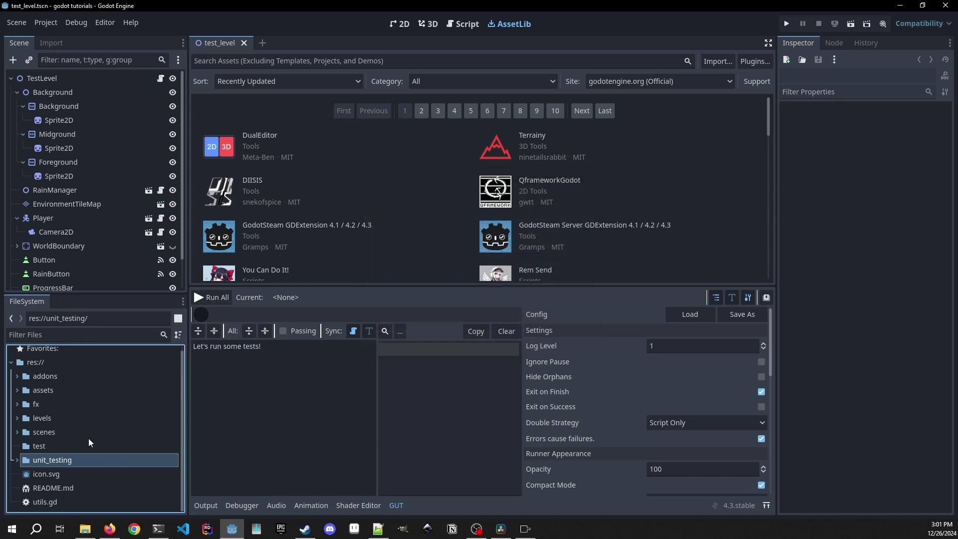
pyautogui.doubleClick(75, 474)
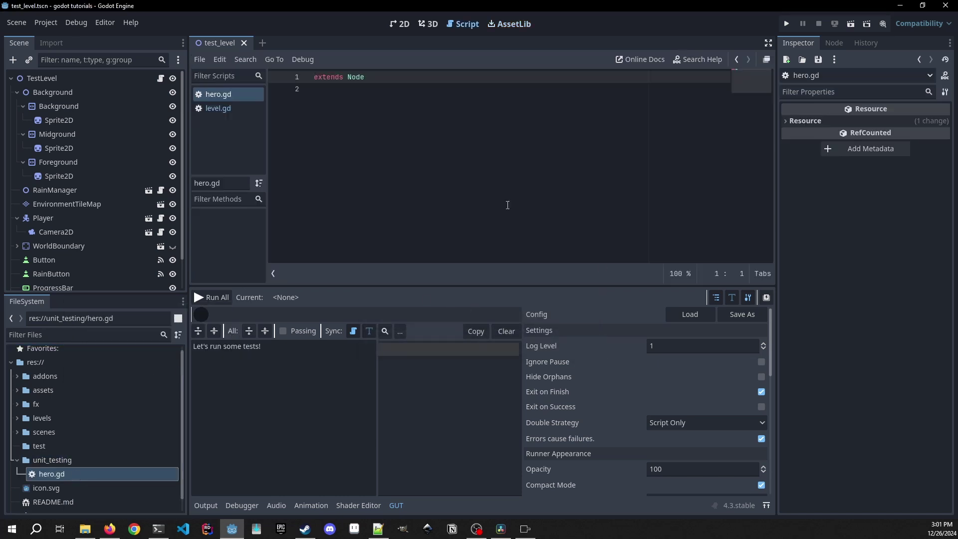
# Replace hero.gd's contents with the pasted Hero class code and save.
pyautogui.hotkey('alt', 'Tab')
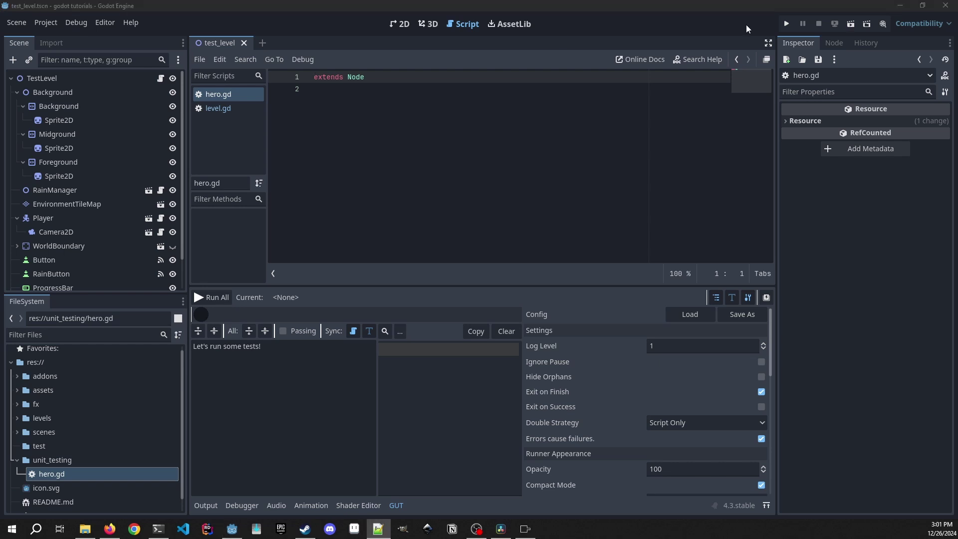
pyautogui.click(399, 147)
pyautogui.hotkey('ctrl', 'a')
pyautogui.write('class_name Hero extends Sprite2D  var health: int = 100 var max_health: int = 100   func take_damage(amount: int) -> void: \thealth = max(0, health - amount)  func heal(amount: int) -> void: \thealth = min(max_health, health + amount)  func is_alive() -> bool: \treturn health > 0')
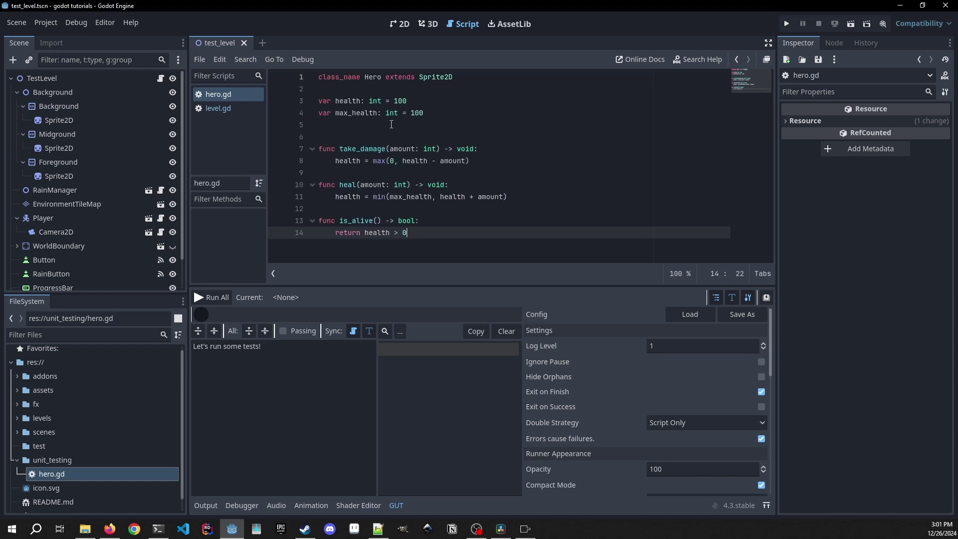
pyautogui.hotkey('ctrl', 's')
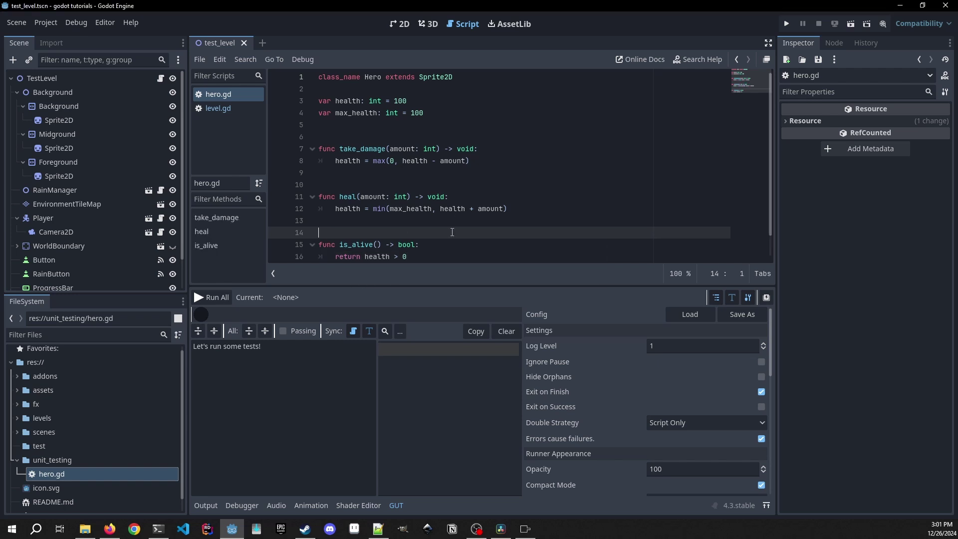
pyautogui.moveTo(462, 289); pyautogui.dragTo(461, 327)
pyautogui.click(457, 252)
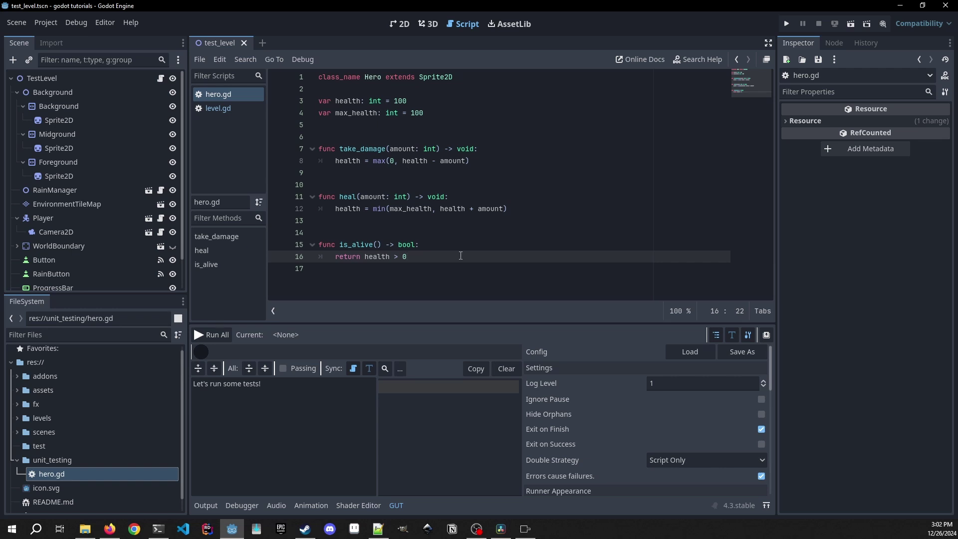
# Create a test_hero.gd script at res://test/test_hero.gd.
pyautogui.click(39, 446)
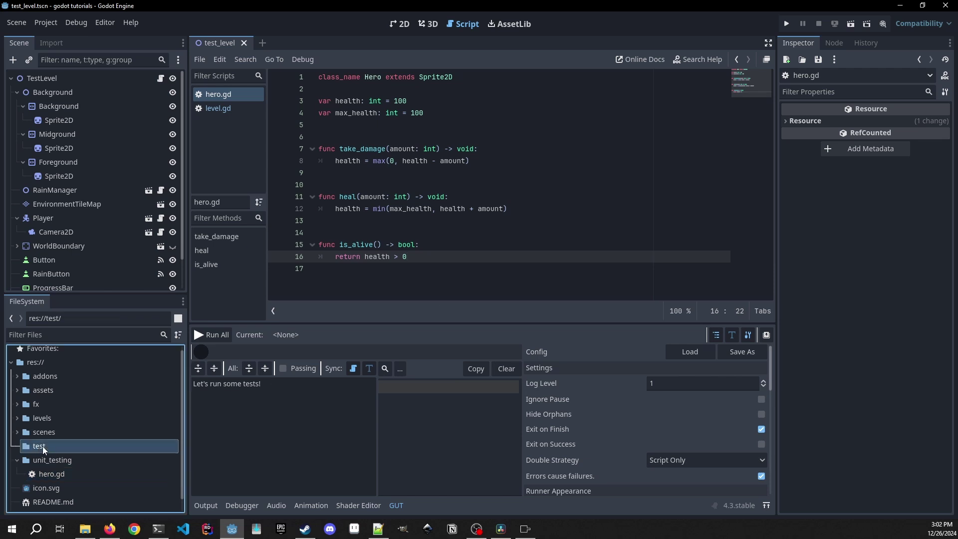
pyautogui.rightClick(43, 447)
pyautogui.moveTo(73, 307)
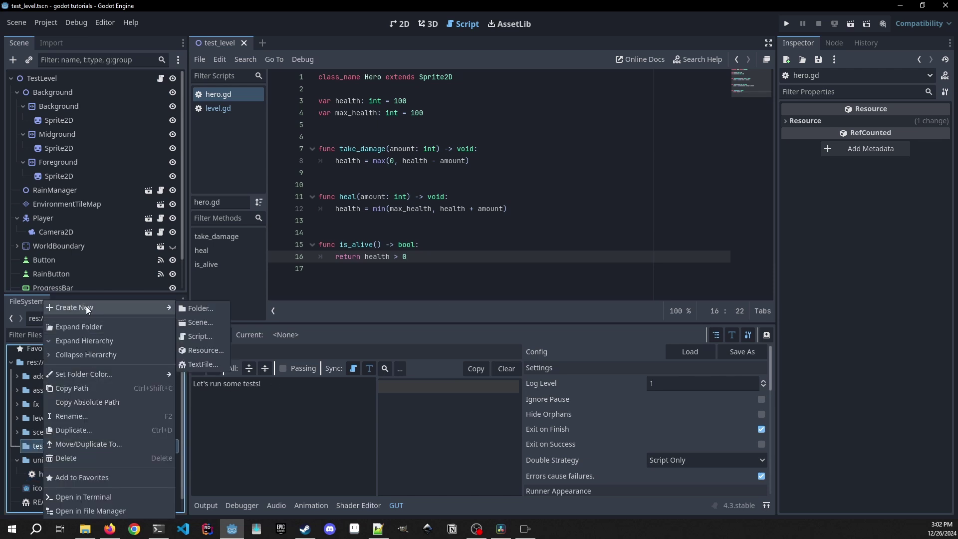
pyautogui.click(200, 335)
pyautogui.write('test/test_hero.gd')
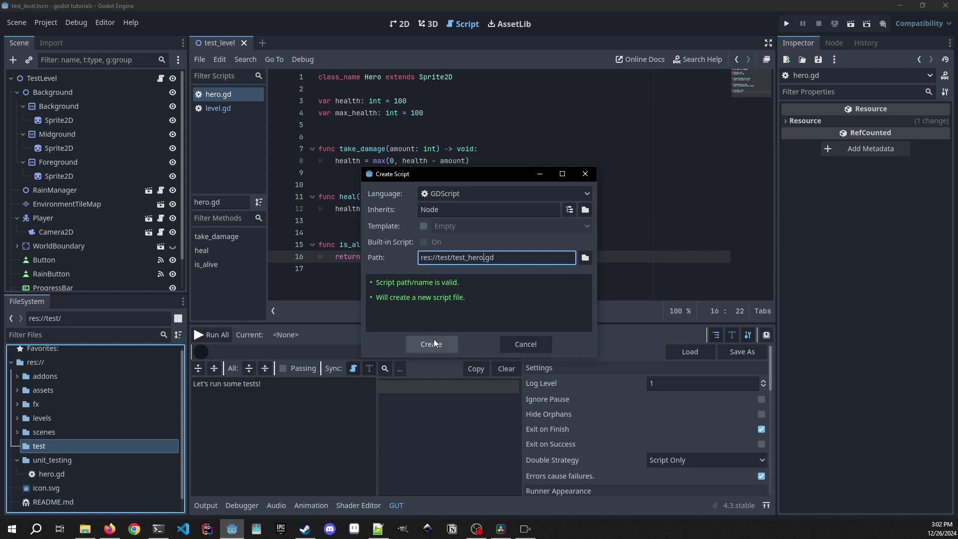
pyautogui.click(441, 345)
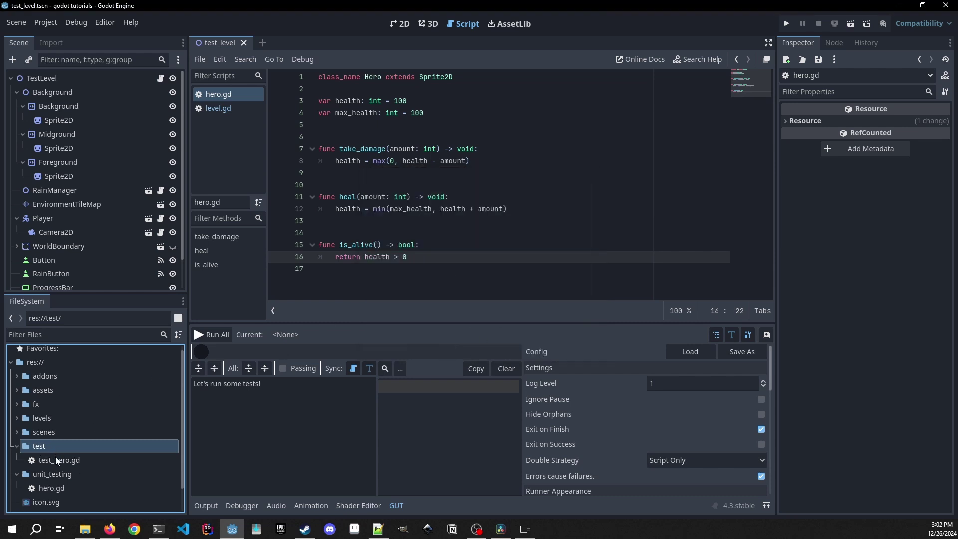
# Open test_hero.gd and make it extend GutTest.
pyautogui.doubleClick(56, 458)
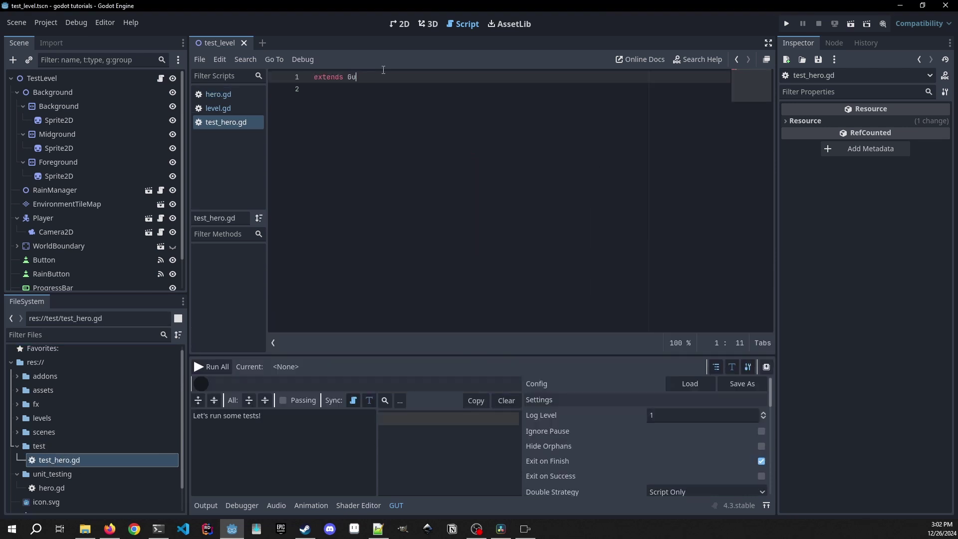
pyautogui.write('GutTest')
pyautogui.press('Return')
pyautogui.press('Return')
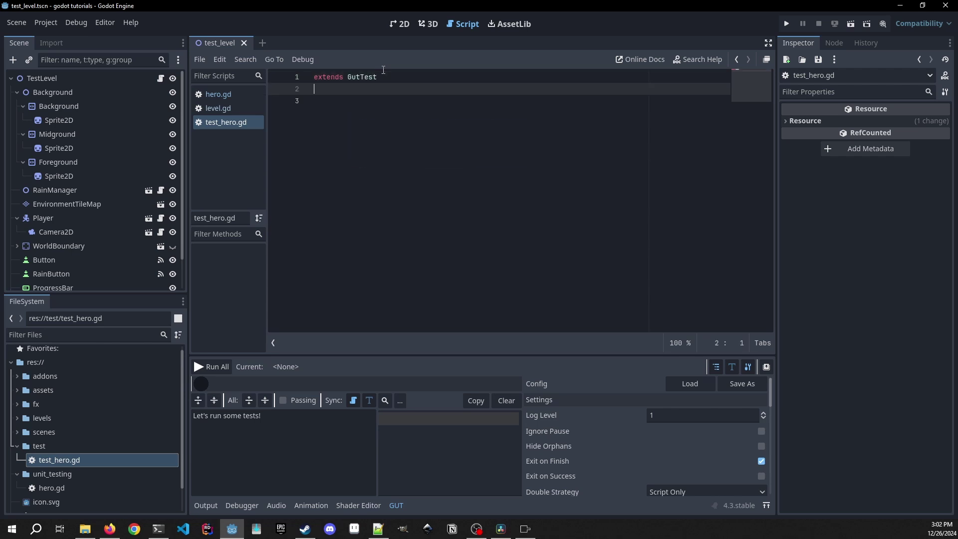
pyautogui.press('Return')
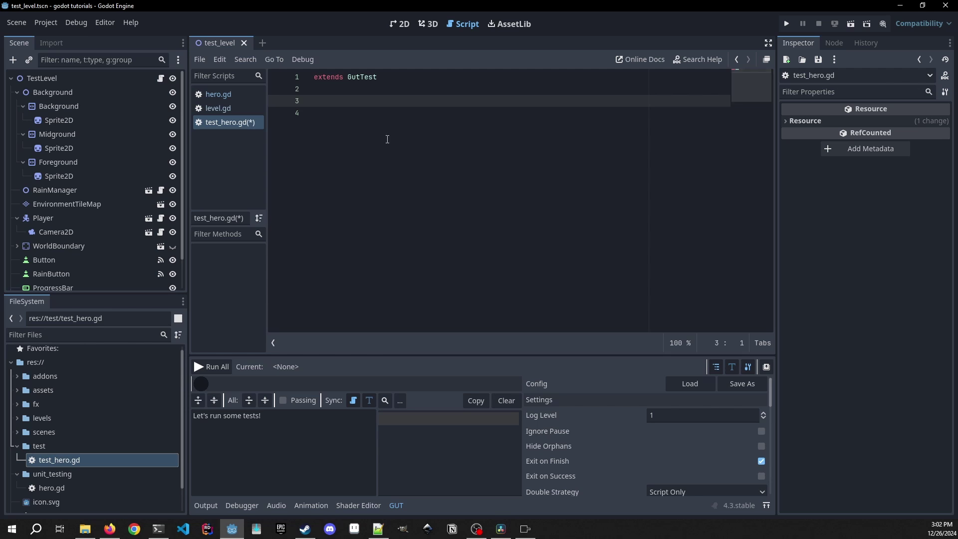
# Add var Hero = preload("res://unit_testing/hero.gd") and a var hero: Hero declaration.
pyautogui.write('var Hero = preload(hero')
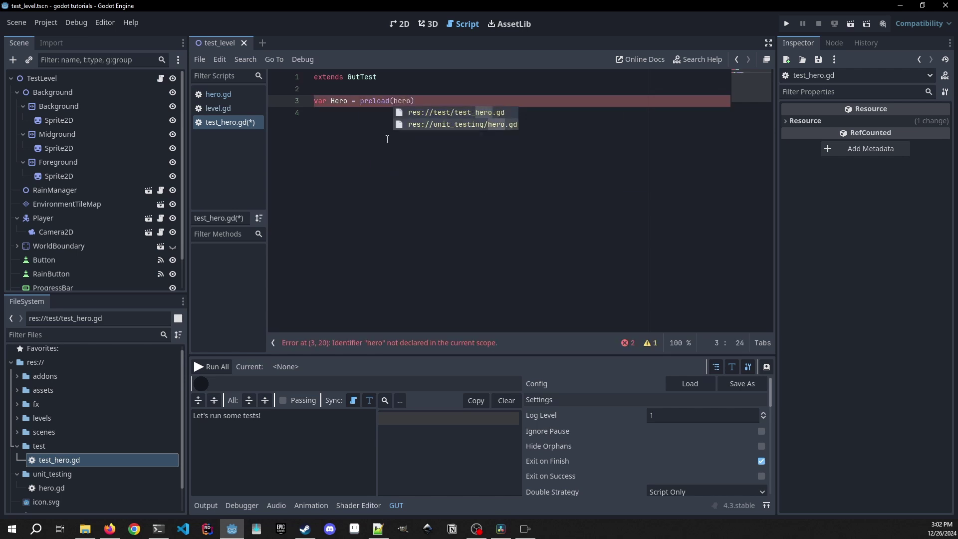
pyautogui.press('Down')
pyautogui.press('Return')
pyautogui.press('End')
pyautogui.press('Return')
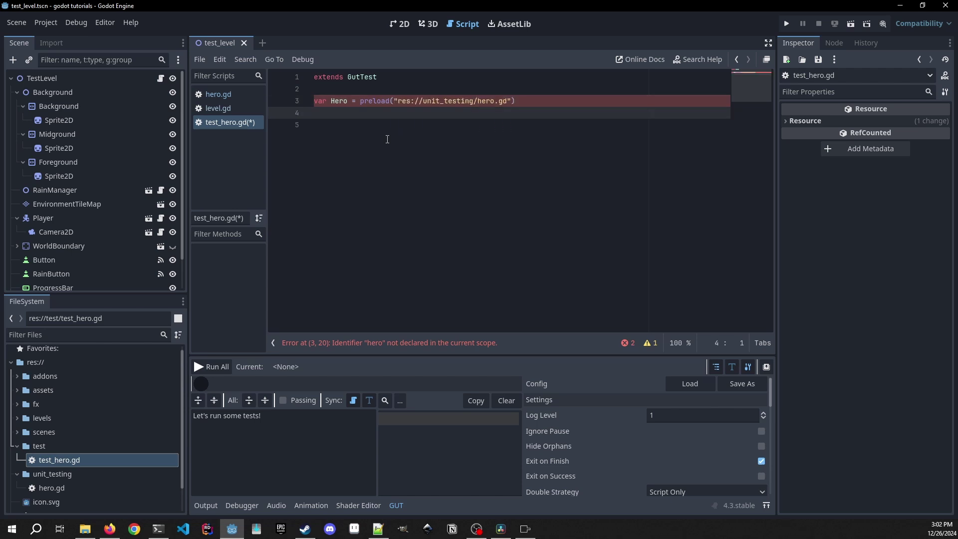
pyautogui.write('var hero')
pyautogui.write(': ')
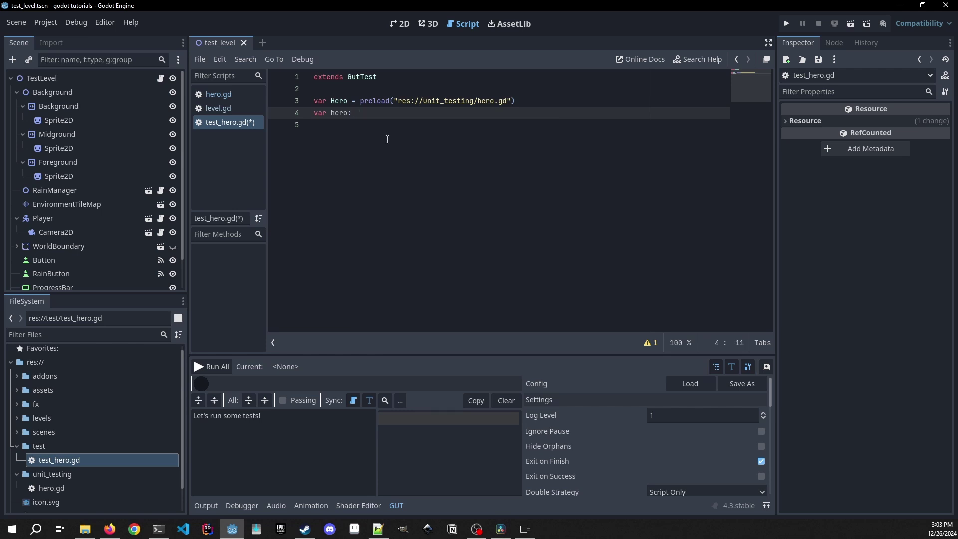
pyautogui.write('Hero')
pyautogui.press('Return')
pyautogui.press('Return')
pyautogui.press('Return')
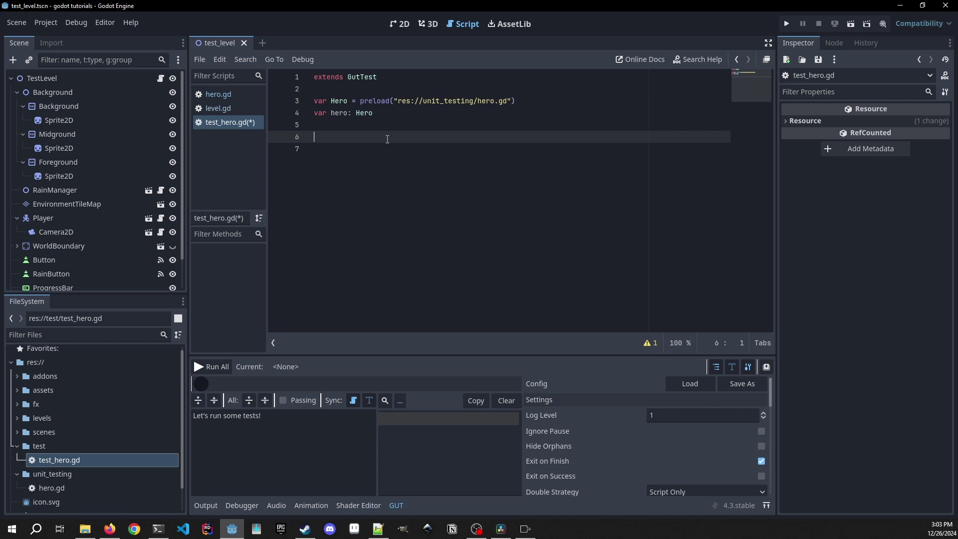
# Declare empty before_each() and after_each() functions.
pyautogui.write('func before_each(')
pyautogui.press('Return')
pyautogui.press('Return')
pyautogui.press('Return')
pyautogui.write('func after_each(')
pyautogui.press('Return')
# Fill before_each with hero = Hero.new(), add_child(hero), and await get_tree().process_frame.
pyautogui.doubleClick(343, 149)
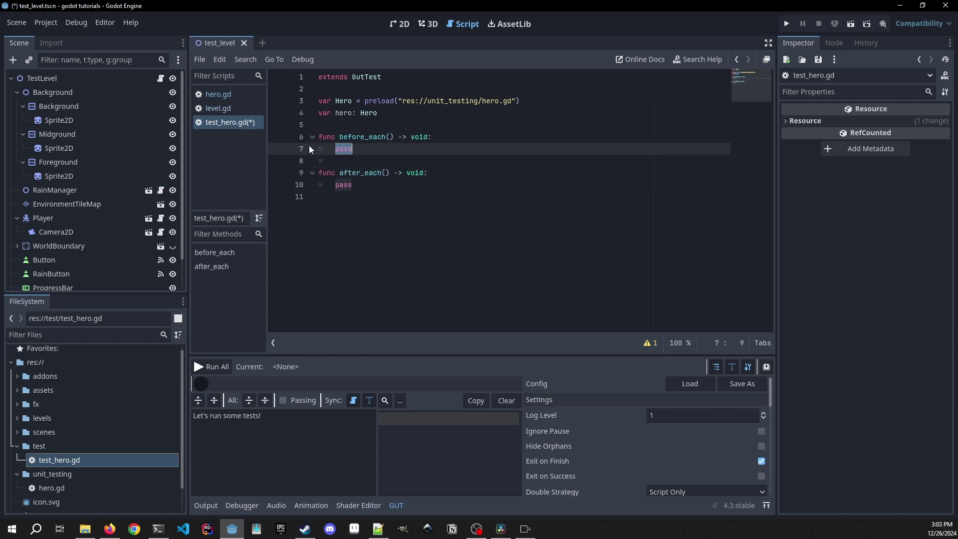
pyautogui.write('hero ')
pyautogui.write('= Hero')
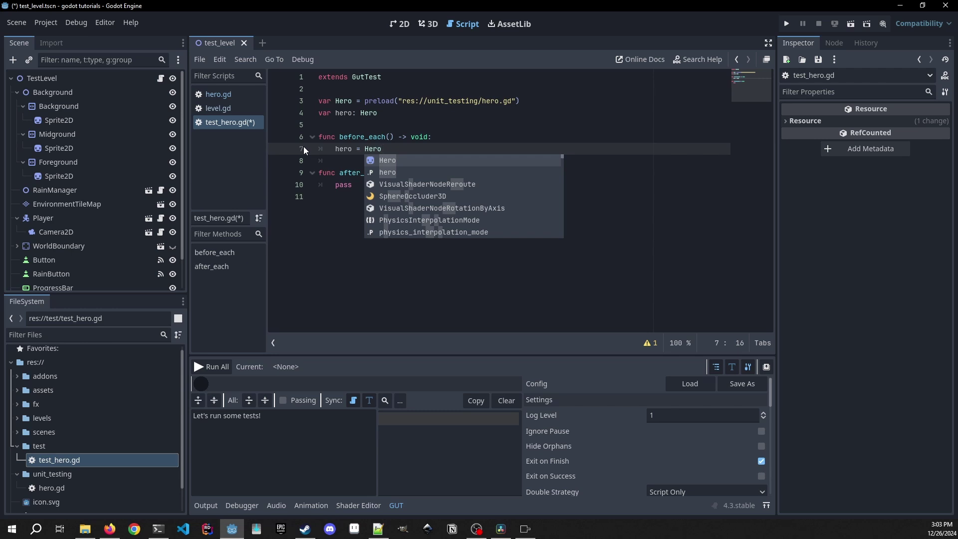
pyautogui.write('.new')
pyautogui.press('Return')
pyautogui.press('Return')
pyautogui.write('addchild')
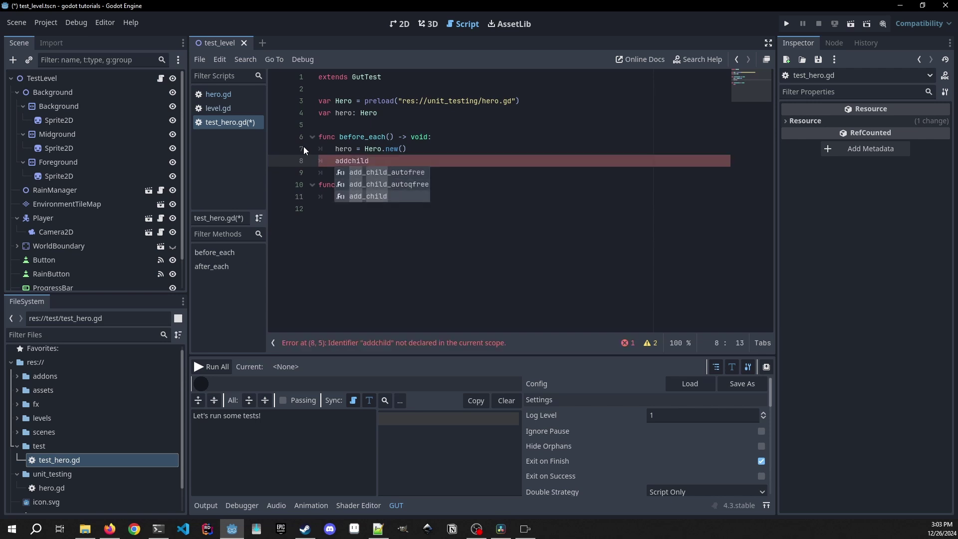
pyautogui.press('BackSpace')
pyautogui.press('BackSpace')
pyautogui.press('BackSpace')
pyautogui.press('BackSpace')
pyautogui.press('BackSpace')
pyautogui.write('_child(hero)')
pyautogui.press('Return')
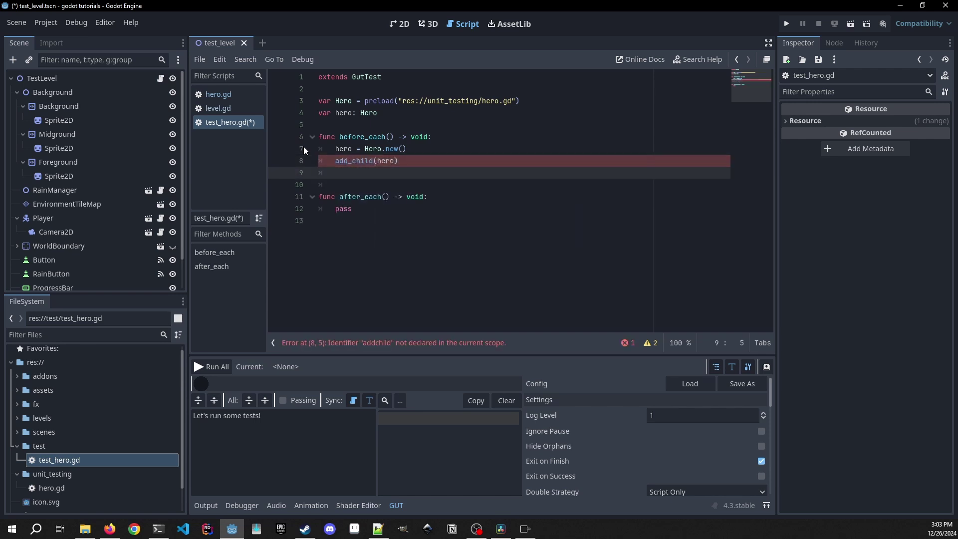
pyautogui.write('await g')
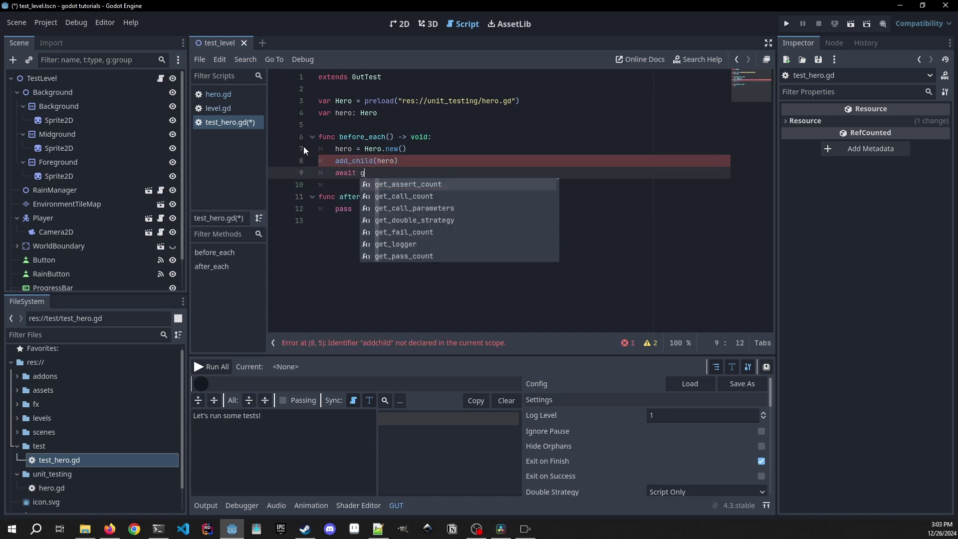
pyautogui.write('et')
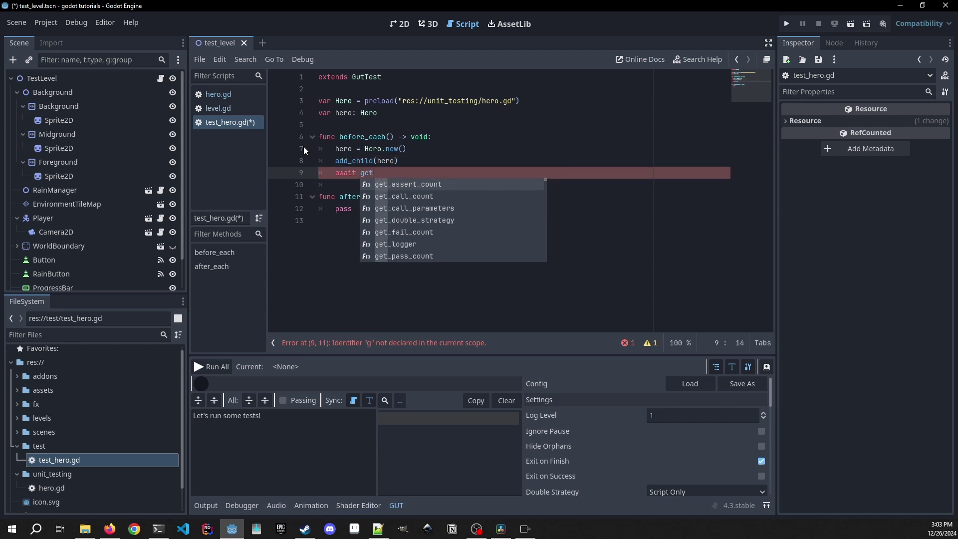
pyautogui.write('_tr')
pyautogui.press('Return')
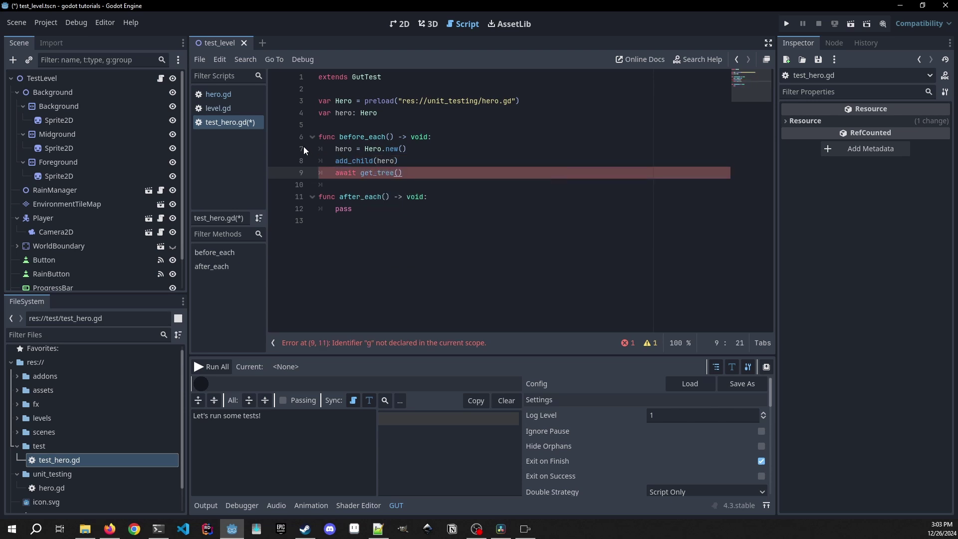
pyautogui.write('.process')
pyautogui.press('Return')
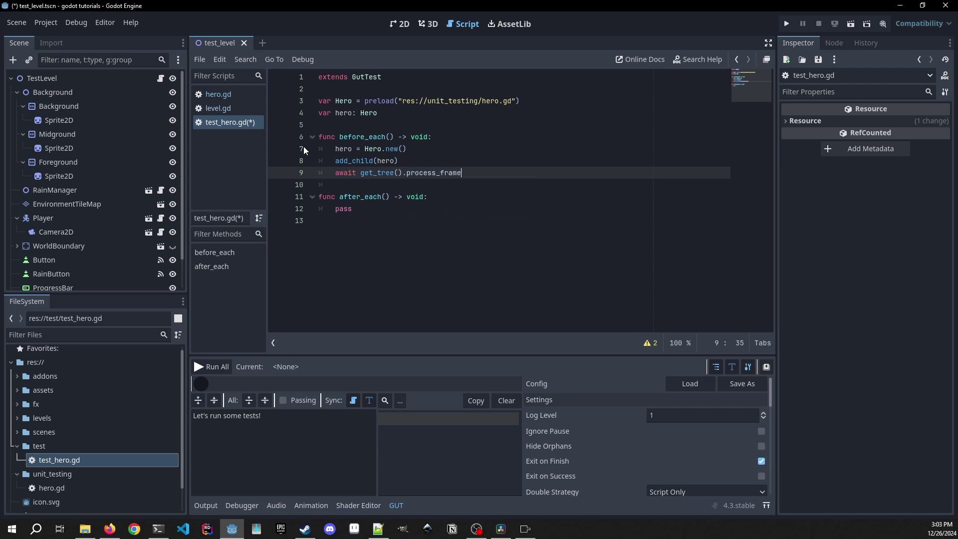
# Make after_each call hero.queue_free() and save the script.
pyautogui.press('Down')
pyautogui.press('Down')
pyautogui.press('Down')
pyautogui.press('BackSpace')
pyautogui.press('BackSpace')
pyautogui.press('BackSpace')
pyautogui.press('BackSpace')
pyautogui.write('hero.que')
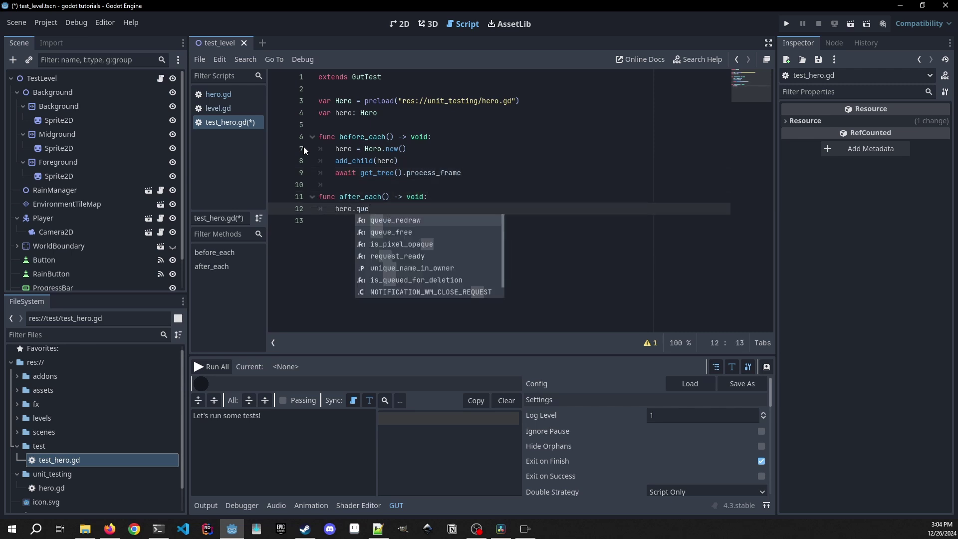
pyautogui.press('Down')
pyautogui.press('Return')
pyautogui.hotkey('ctrl', 's')
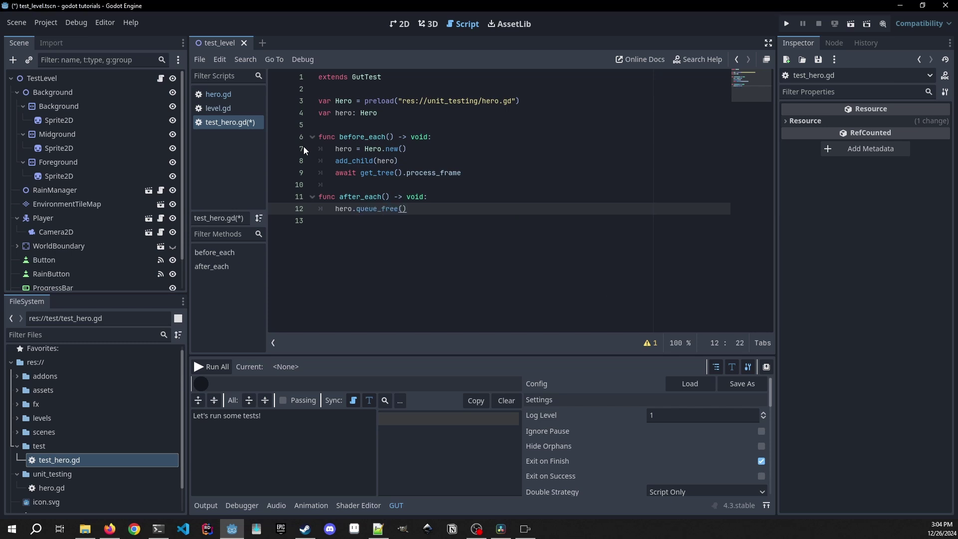
# Add a test_initial_health() -> void function stub containing pass.
pyautogui.press('Down')
pyautogui.press('Down')
pyautogui.press('Down')
pyautogui.press('Return')
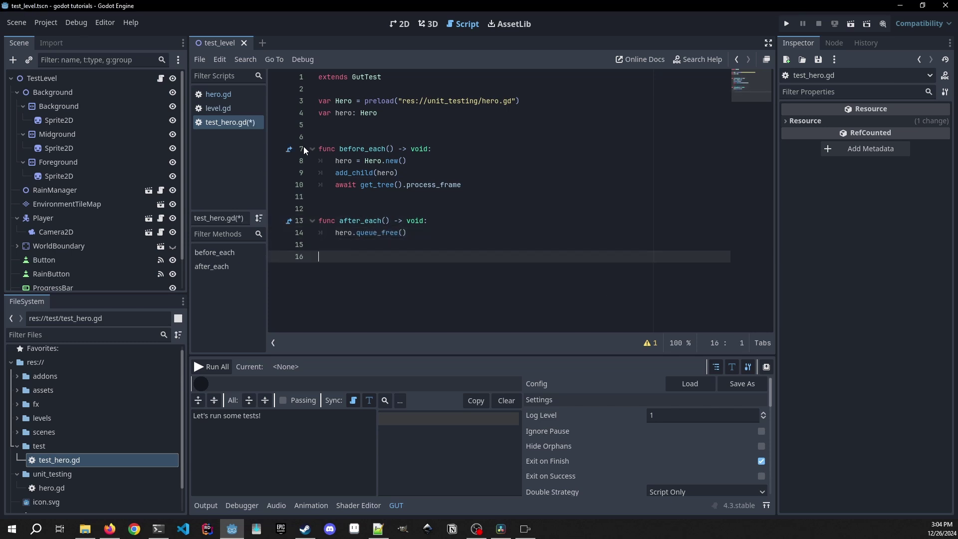
pyautogui.write('func test_initial_health() -> void: \tpass')
# Write assert_eq(hero.health, hero.max_health, "Hero should start with full health.") in test_initial_health and save.
pyautogui.press('BackSpace')
pyautogui.press('BackSpace')
pyautogui.press('BackSpace')
pyautogui.press('BackSpace')
pyautogui.write('assert_eq')
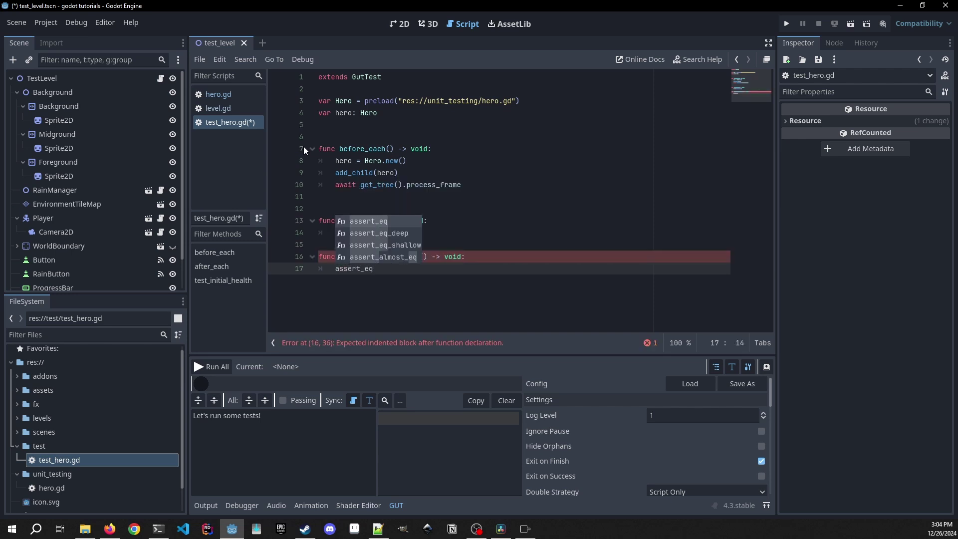
pyautogui.write('(hero')
pyautogui.press('BackSpace')
pyautogui.press('BackSpace')
pyautogui.press('BackSpace')
pyautogui.write('hero.health, hea')
pyautogui.press('BackSpace')
pyautogui.write('ro')
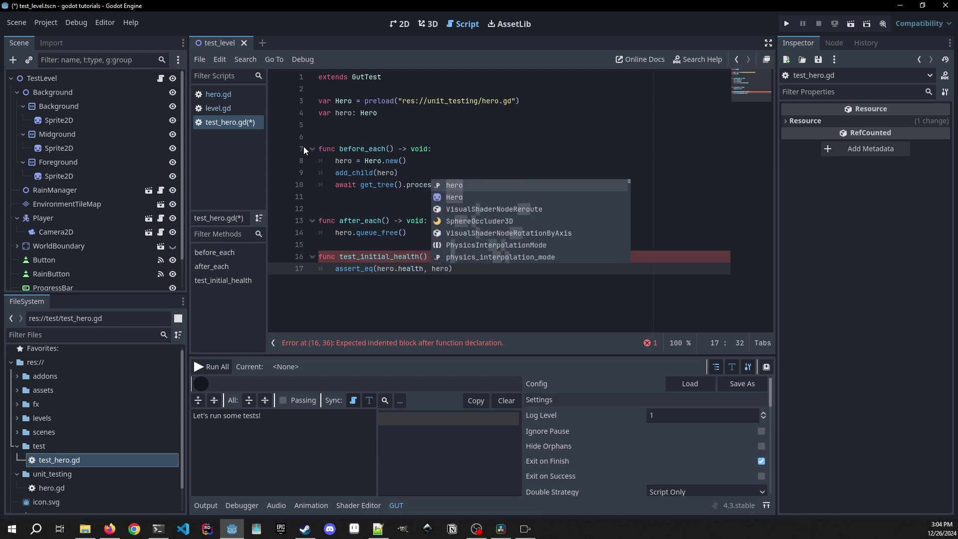
pyautogui.write('.max')
pyautogui.press('Return')
pyautogui.write(', "Player')
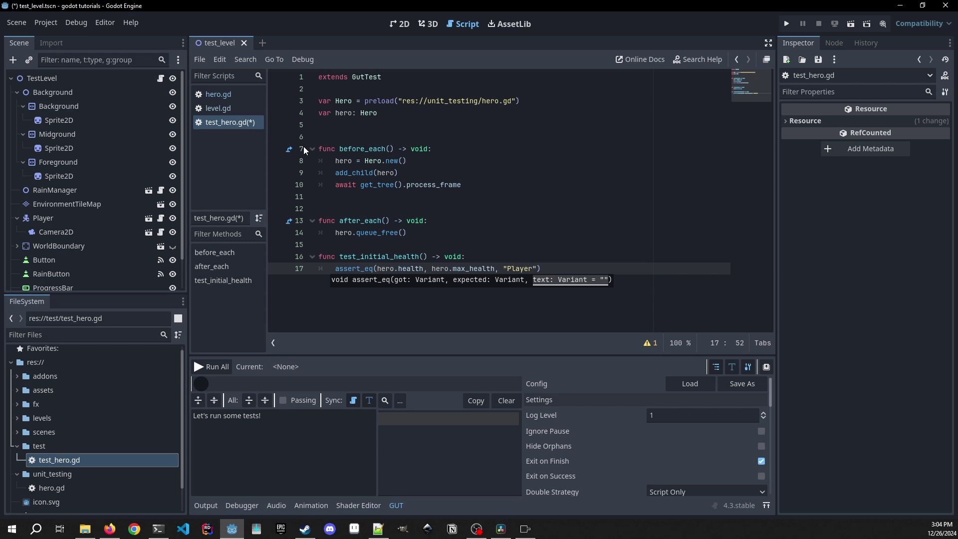
pyautogui.press('BackSpace')
pyautogui.press('BackSpace')
pyautogui.press('BackSpace')
pyautogui.press('BackSpace')
pyautogui.press('BackSpace')
pyautogui.write('Hero')
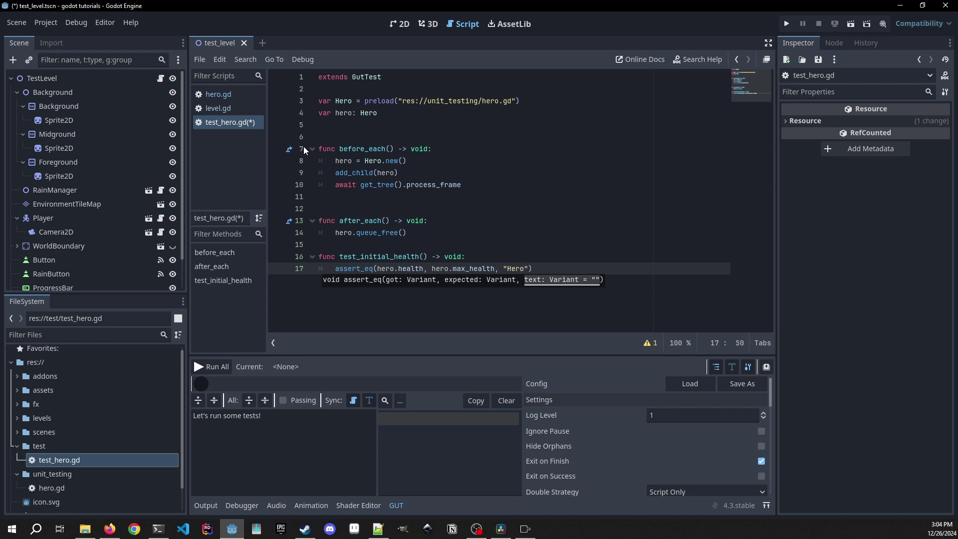
pyautogui.write(' should start ')
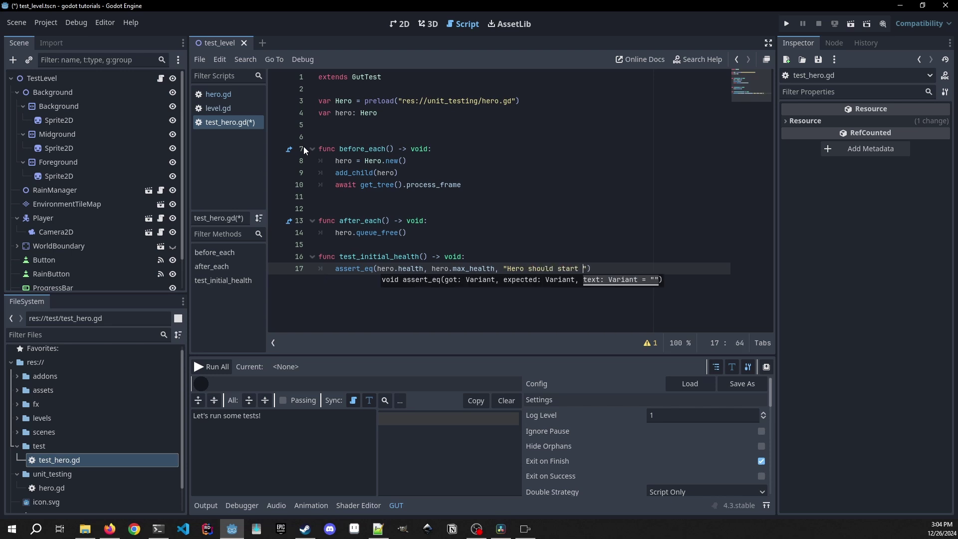
pyautogui.write('with full health.')
pyautogui.hotkey('ctrl', 's')
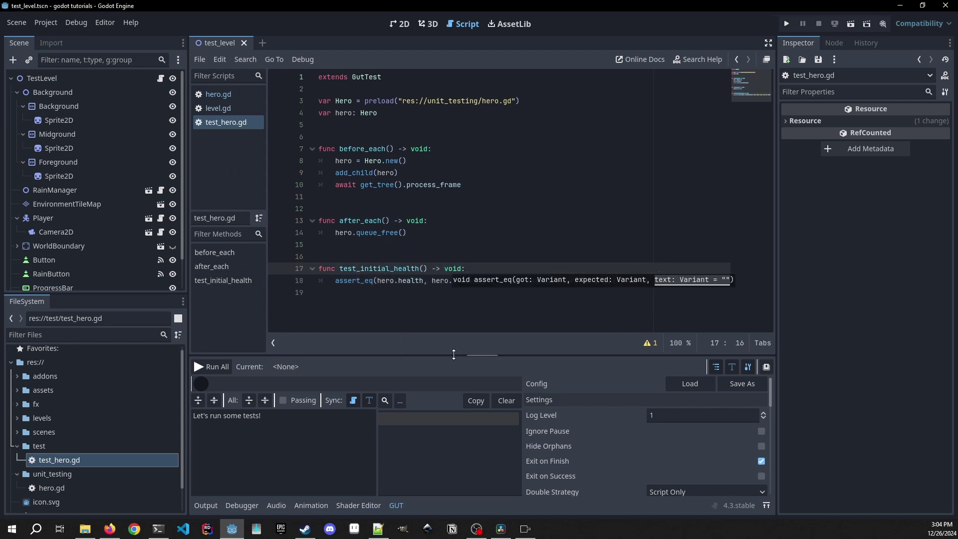
# Enlarge the GUT panel and scroll its settings to Test Directories.
pyautogui.moveTo(453, 355); pyautogui.dragTo(436, 207)
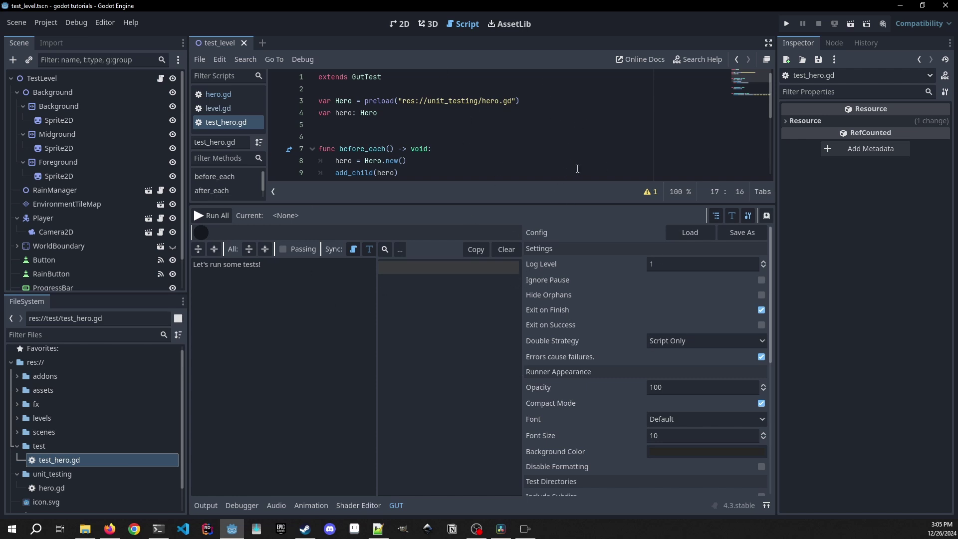
pyautogui.click(431, 289)
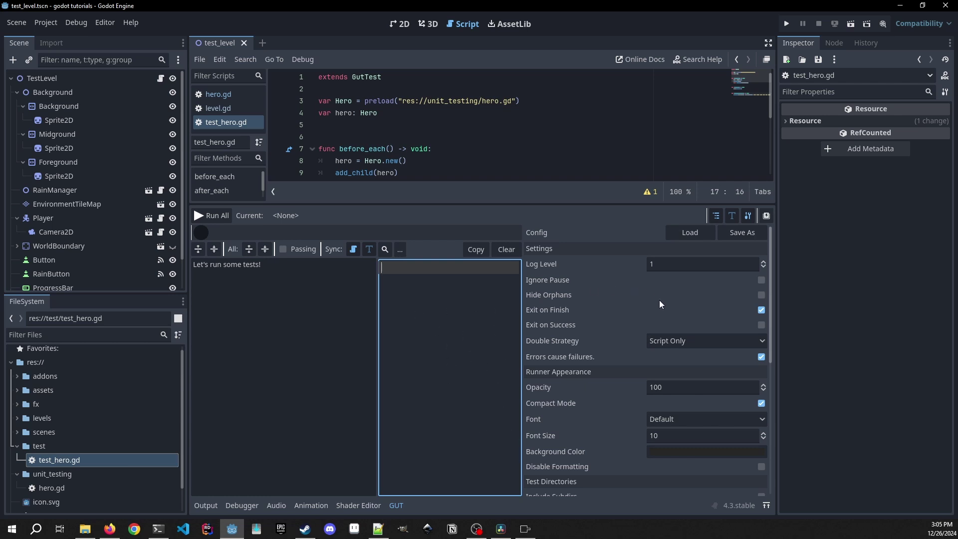
pyautogui.scroll(-2, 659, 301)
pyautogui.scroll(-1, 661, 298)
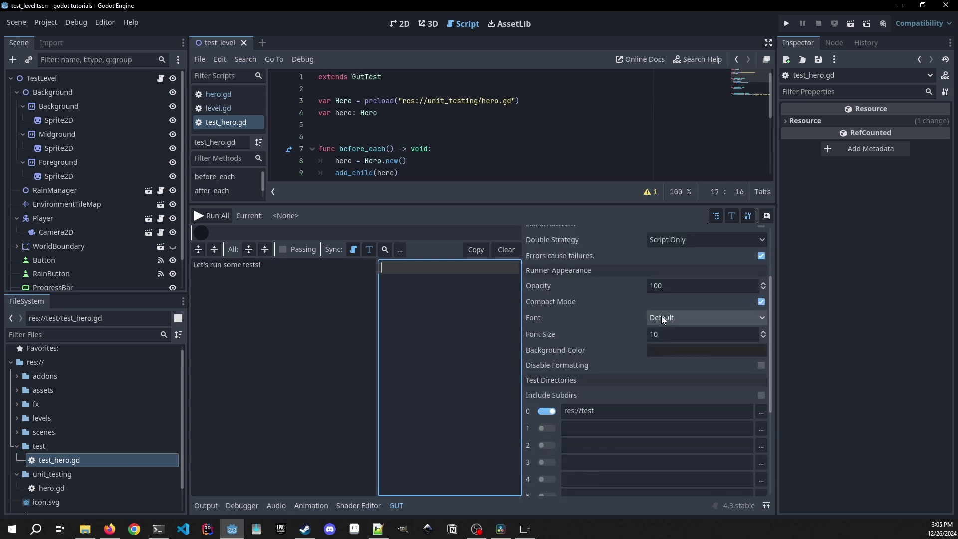
pyautogui.scroll(-2, 660, 336)
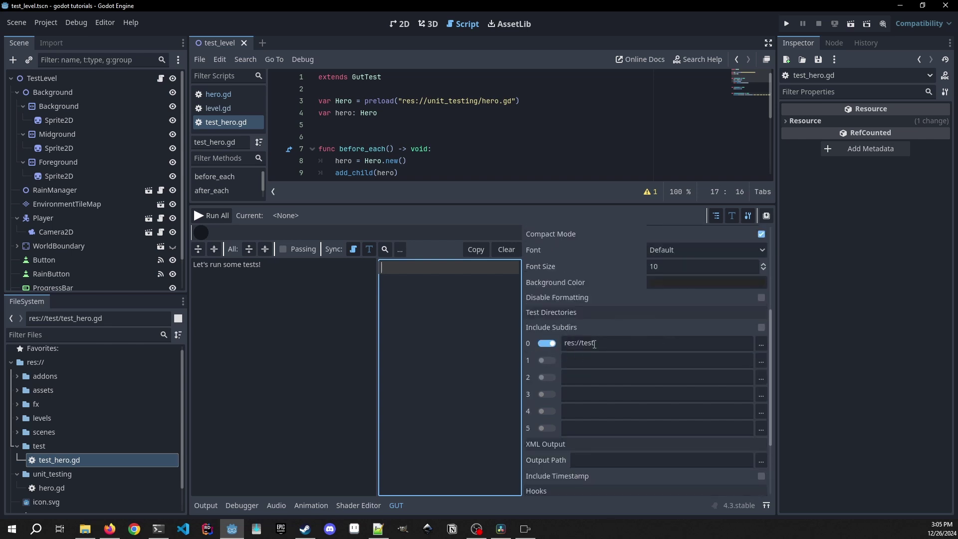
# Set the first Test Directories entry to res://test.
pyautogui.click(762, 344)
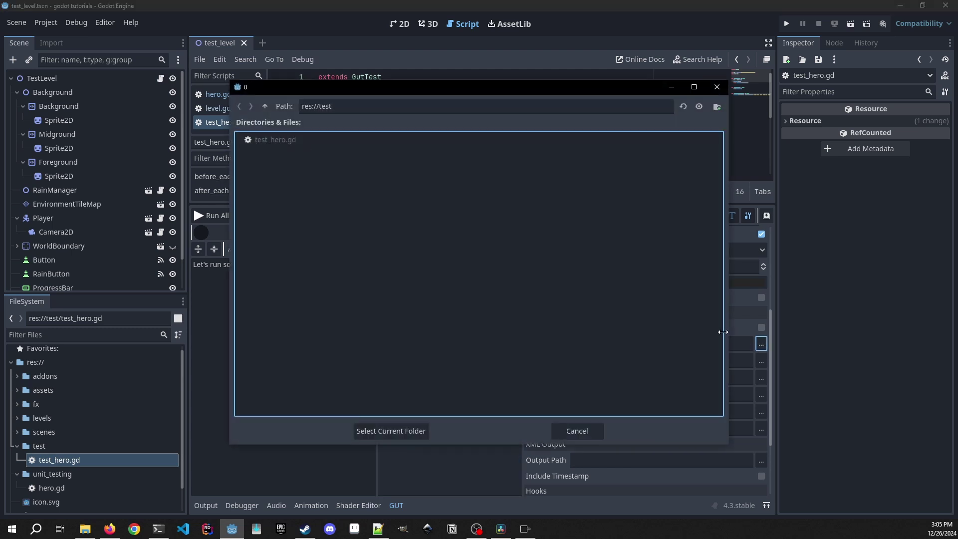
pyautogui.click(331, 108)
pyautogui.click(265, 106)
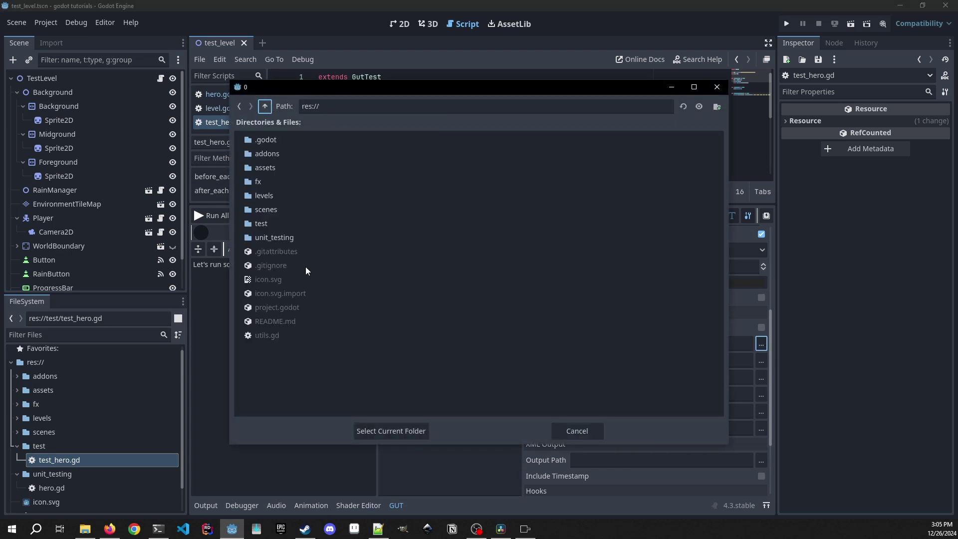
pyautogui.click(266, 227)
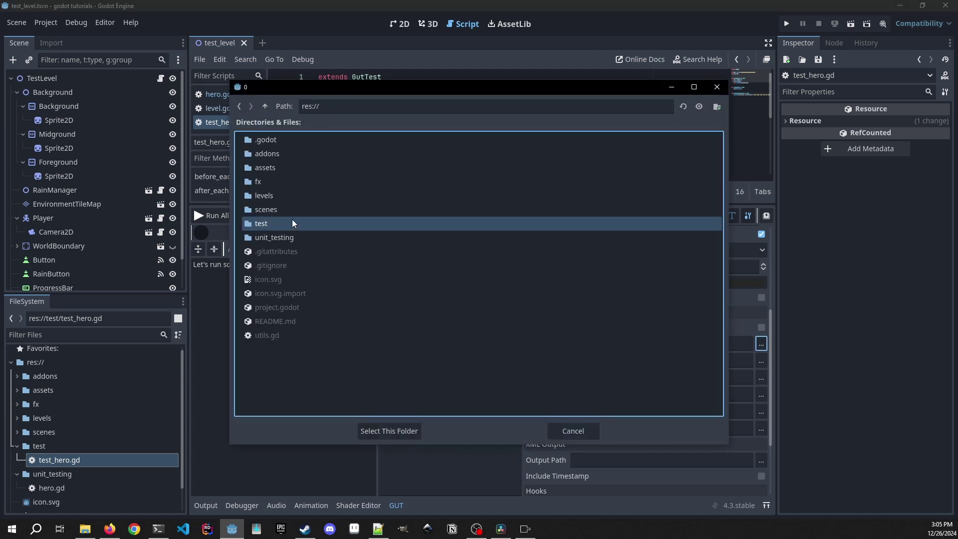
pyautogui.doubleClick(292, 223)
pyautogui.click(389, 431)
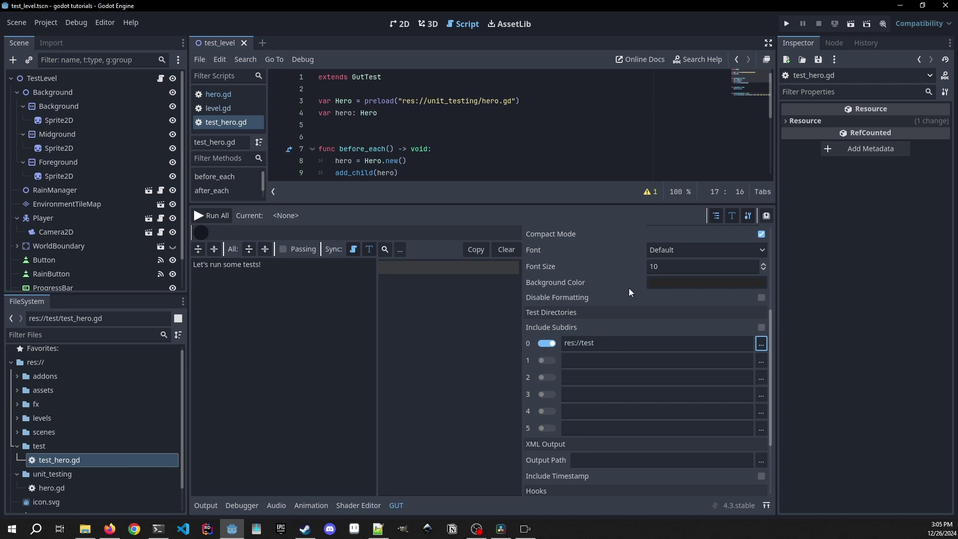
# Resize the script editor and results panes to review test_initial_health in test_hero.gd.
pyautogui.moveTo(611, 204); pyautogui.dragTo(570, 343)
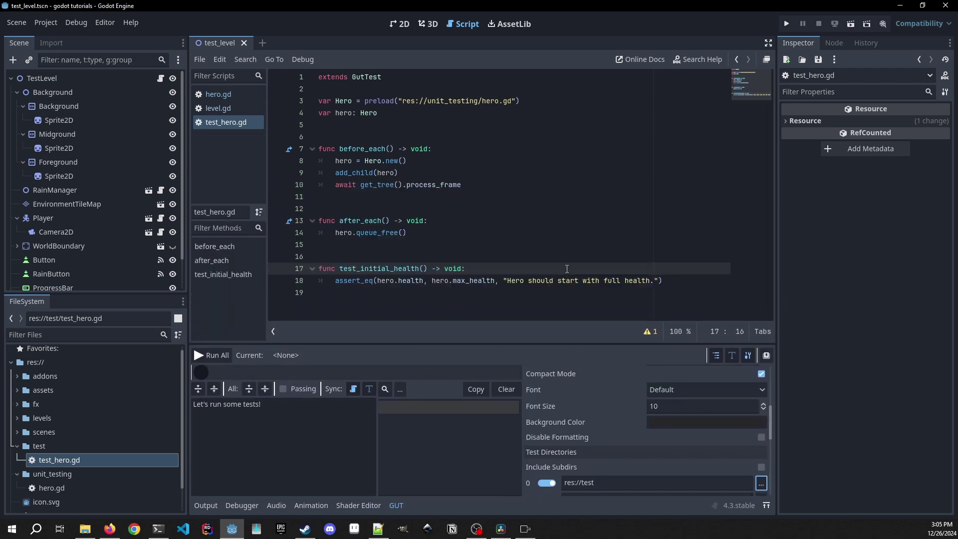
pyautogui.click(565, 257)
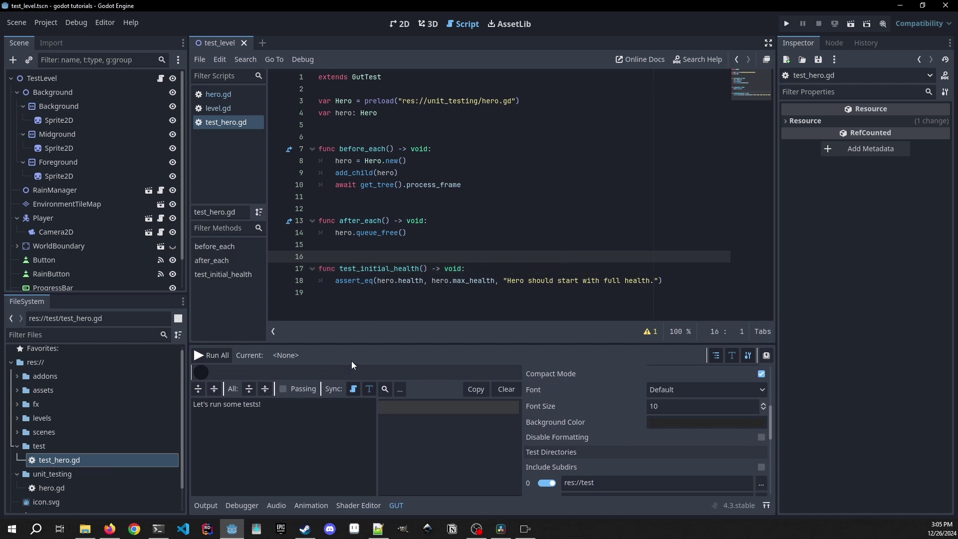
pyautogui.click(356, 307)
pyautogui.moveTo(340, 269); pyautogui.dragTo(360, 270)
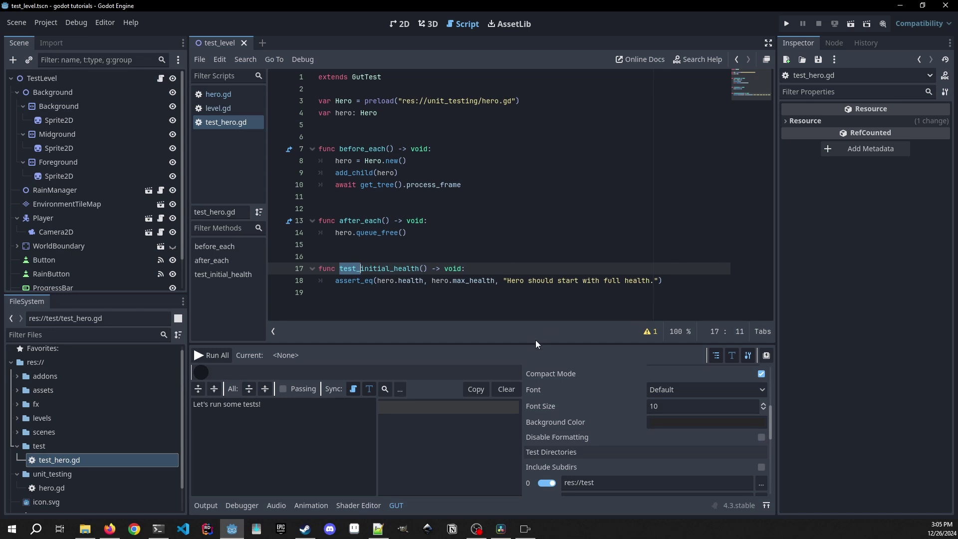
pyautogui.moveTo(536, 344); pyautogui.dragTo(334, 214)
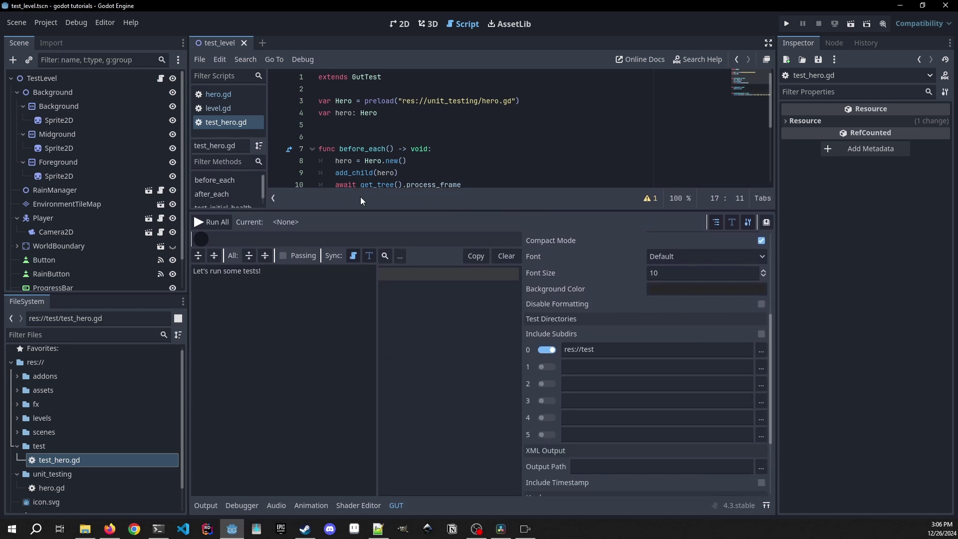
# Run the GUT suite and check test_initial_health passes 1/1 with one unfreed-children warning.
pyautogui.click(205, 220)
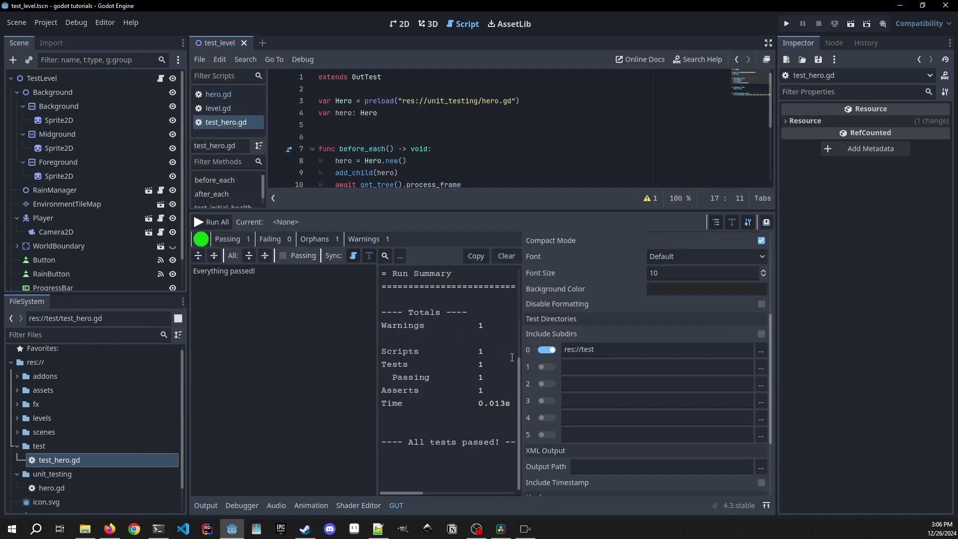
pyautogui.scroll(5, 521, 350)
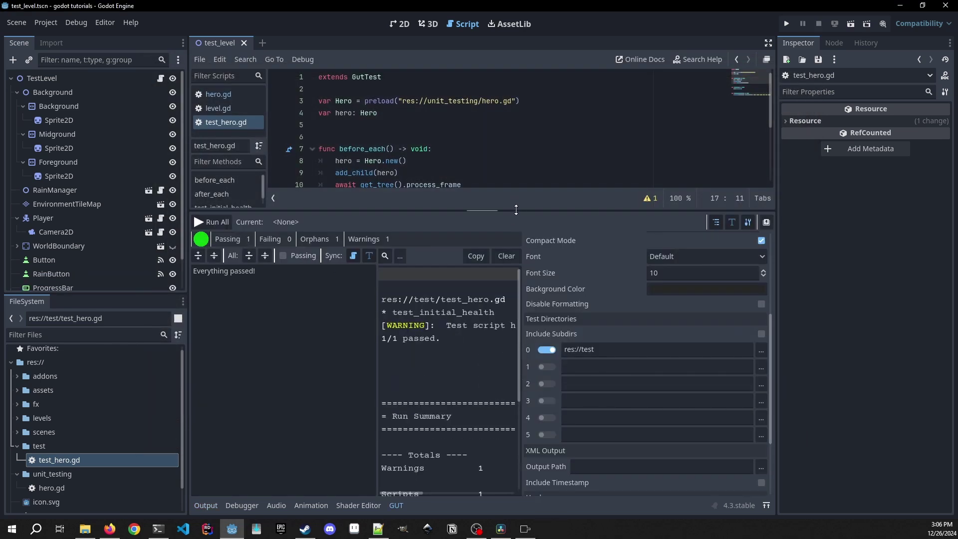
pyautogui.moveTo(515, 209); pyautogui.dragTo(515, 180)
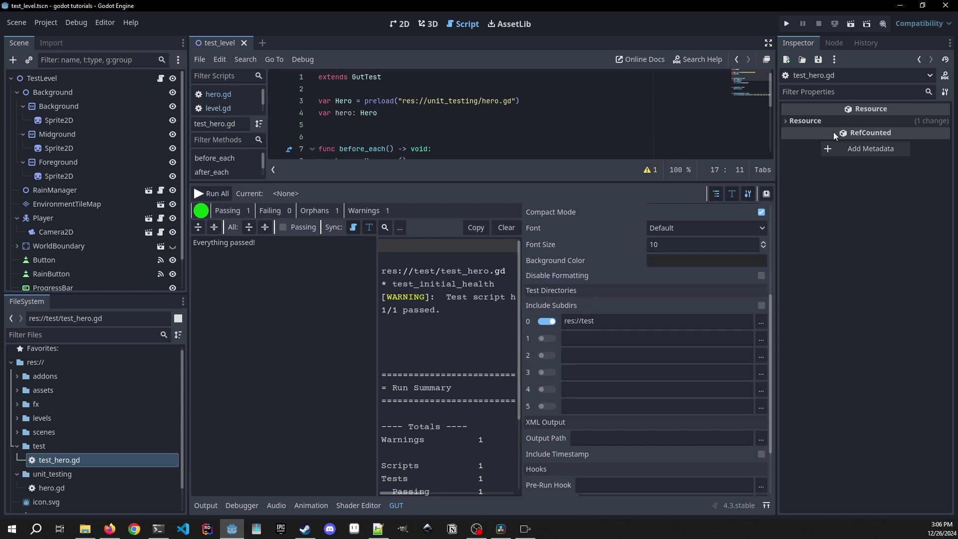
pyautogui.click(435, 289)
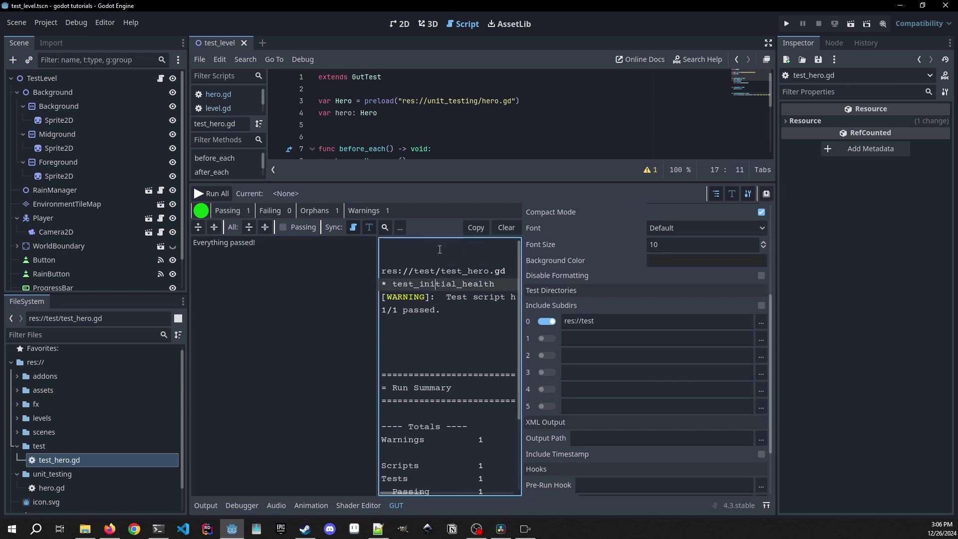
pyautogui.moveTo(409, 270); pyautogui.dragTo(453, 307)
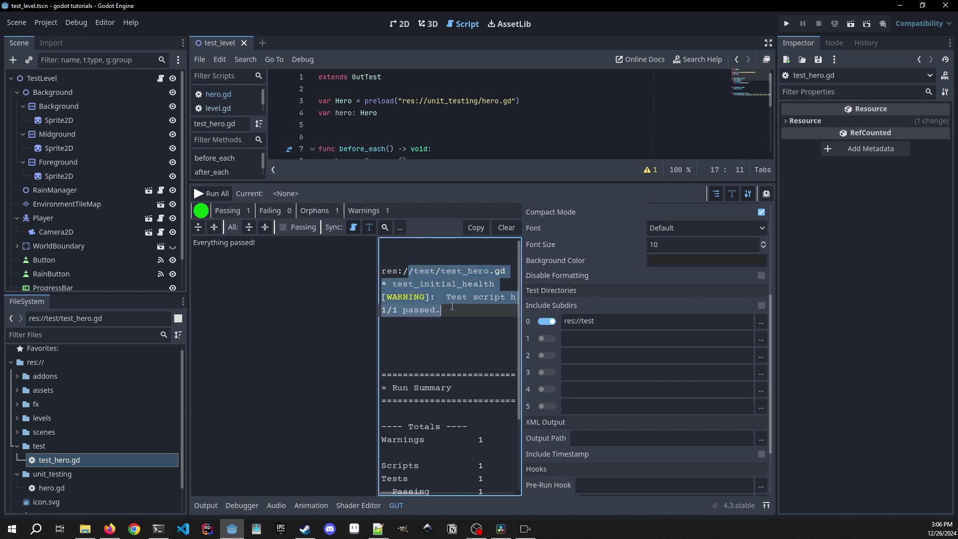
pyautogui.click(460, 311)
pyautogui.scroll(-5, 449, 308)
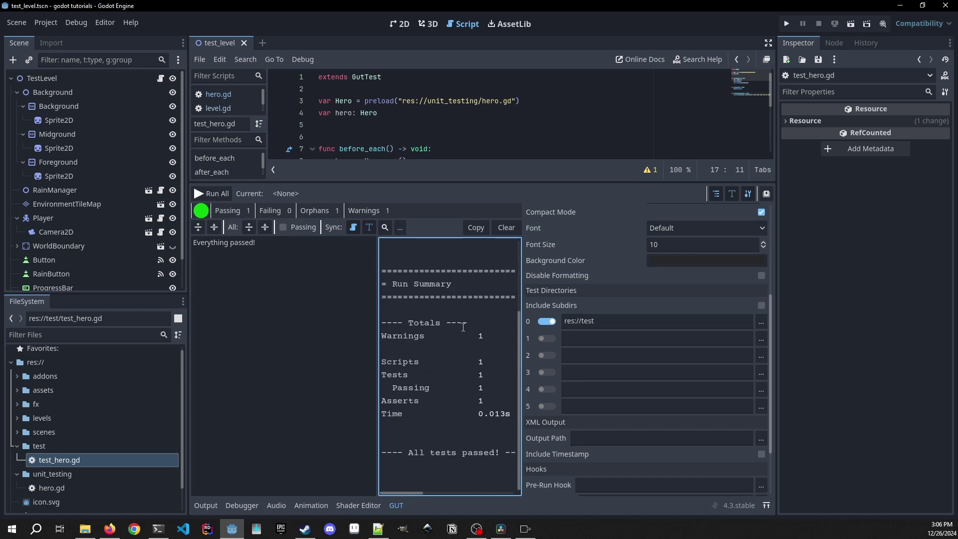
pyautogui.scroll(5, 442, 306)
# Enable word wrap for the GUT test output log.
pyautogui.click(404, 231)
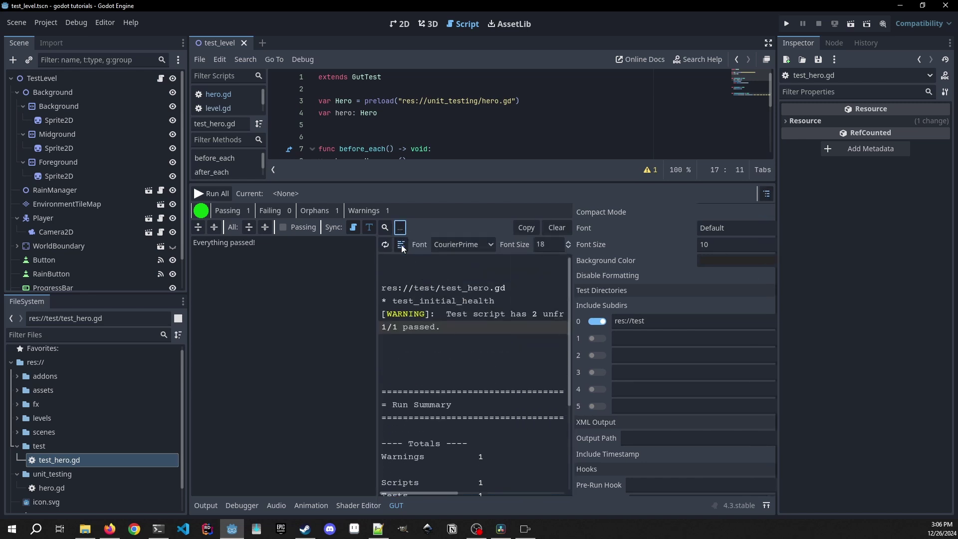
pyautogui.click(388, 247)
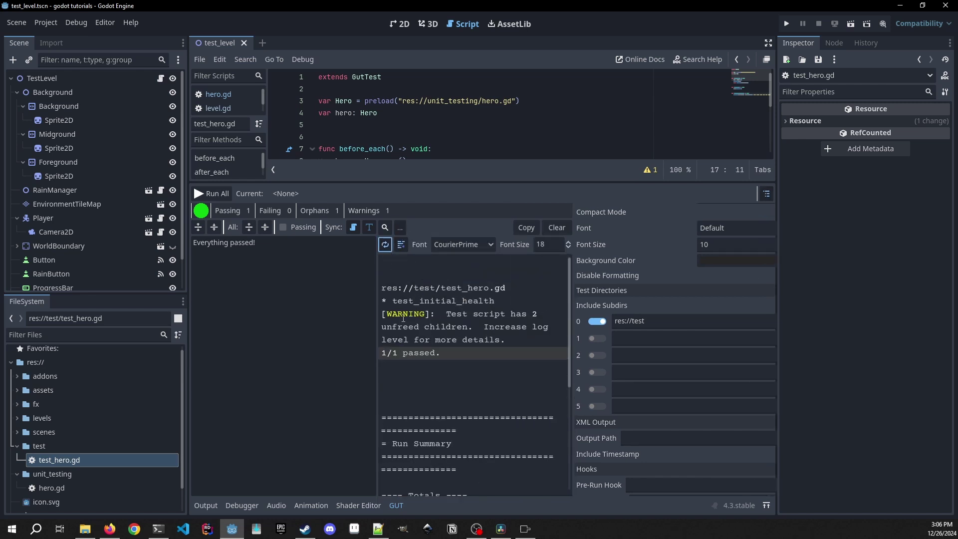
pyautogui.click(403, 227)
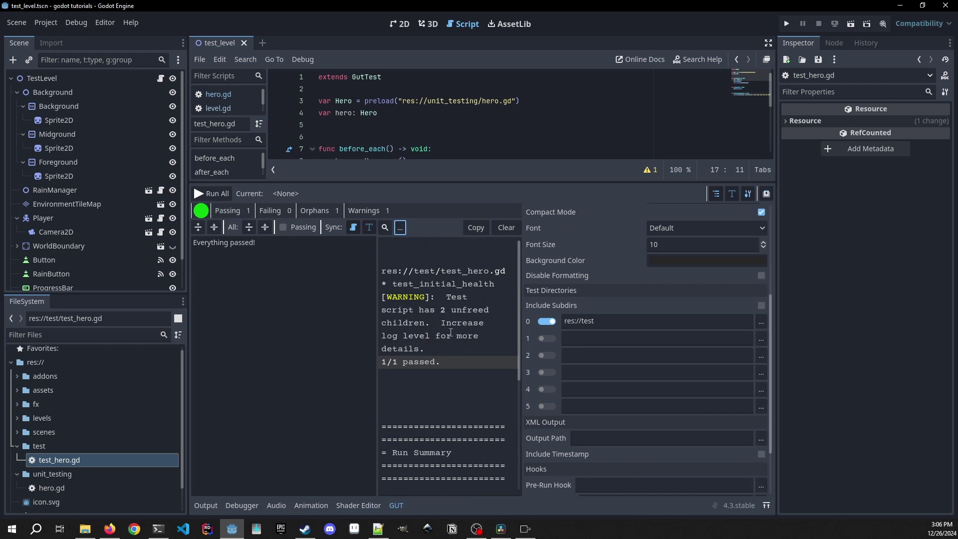
pyautogui.moveTo(425, 349)
pyautogui.mouseDown()
pyautogui.moveTo(369, 295)
pyautogui.moveTo(369, 275)
pyautogui.mouseUp()
pyautogui.click(380, 259)
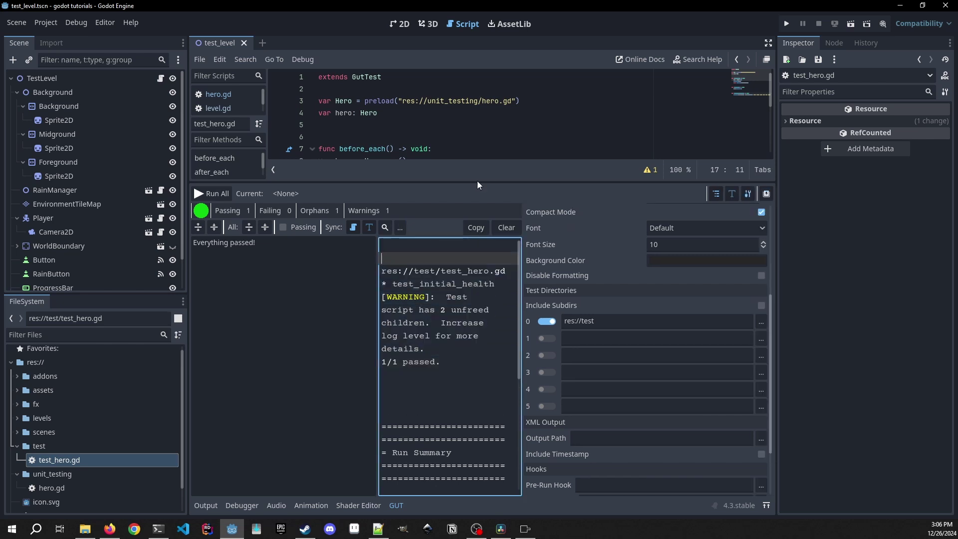
# Add test_take_damage, test_heal, test_damage_wrong and test_healing_overflow from Firefox below test_initial_health.
pyautogui.moveTo(476, 181); pyautogui.dragTo(479, 366)
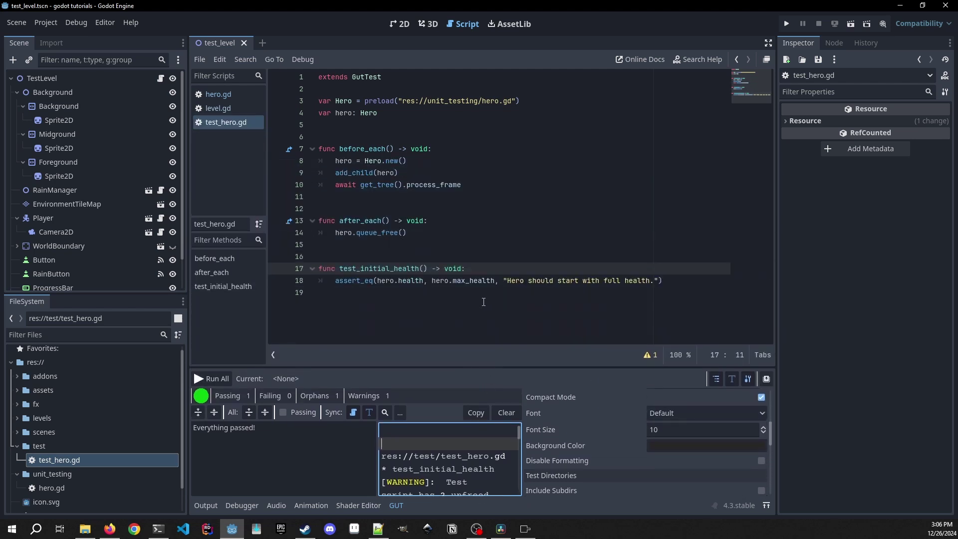
pyautogui.click(485, 261)
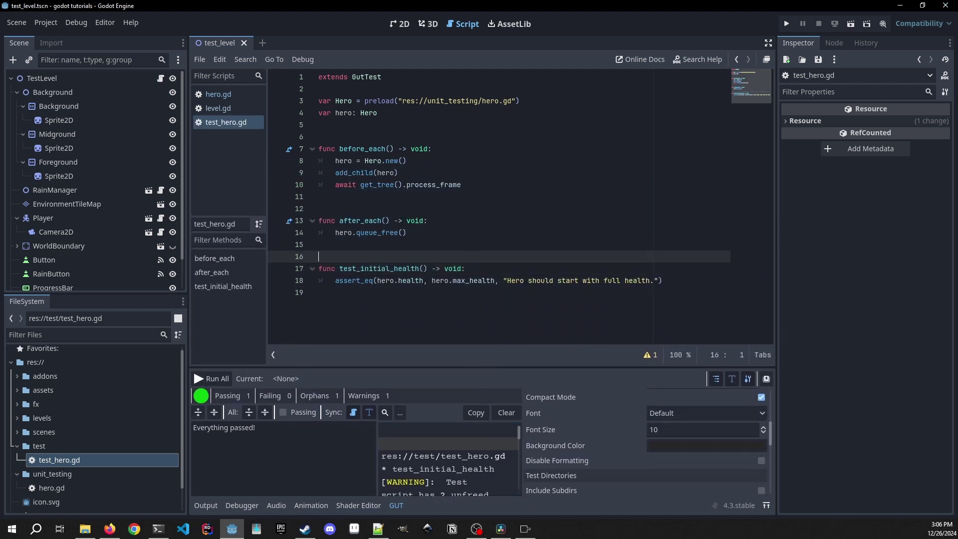
pyautogui.hotkey('alt', 'Tab')
pyautogui.hotkey('alt', 'Tab')
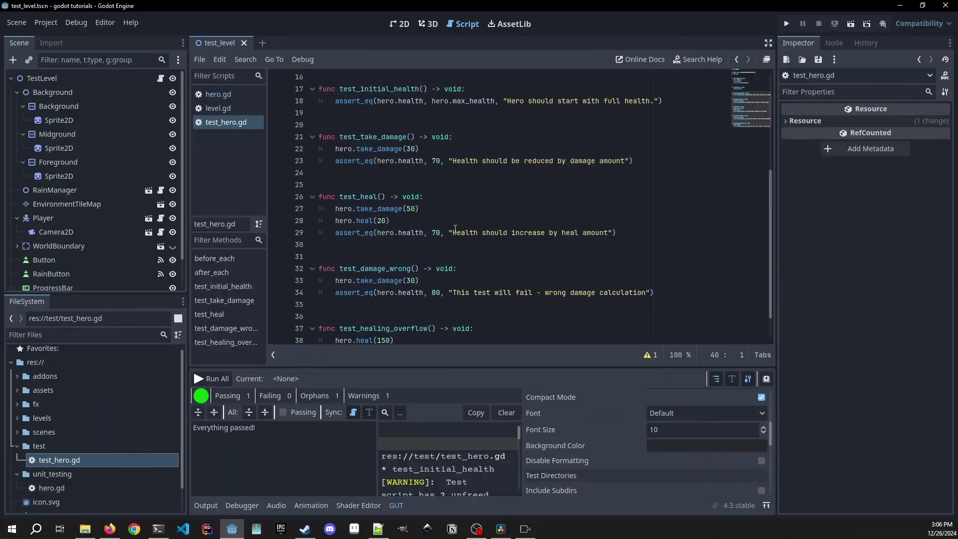
pyautogui.scroll(-2, 350, 195)
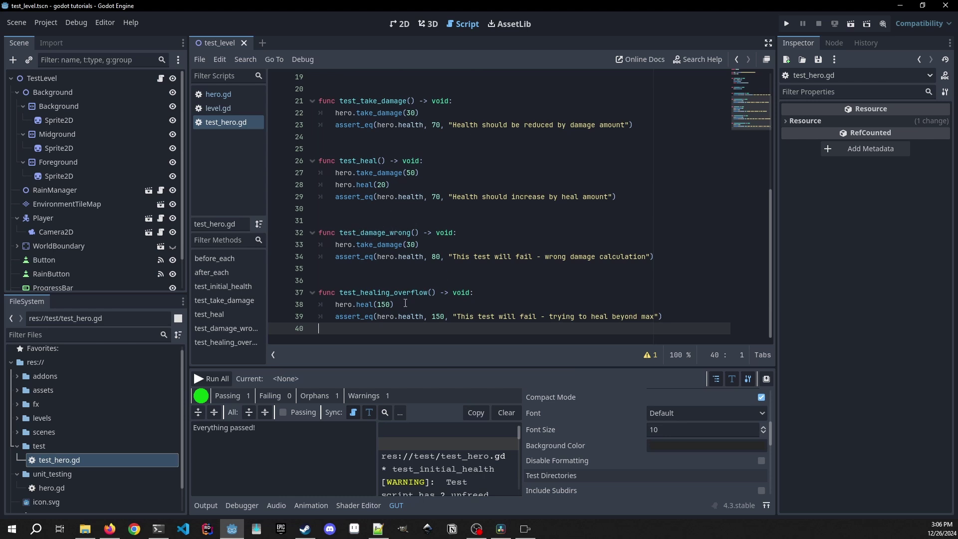
pyautogui.moveTo(394, 305); pyautogui.dragTo(370, 305)
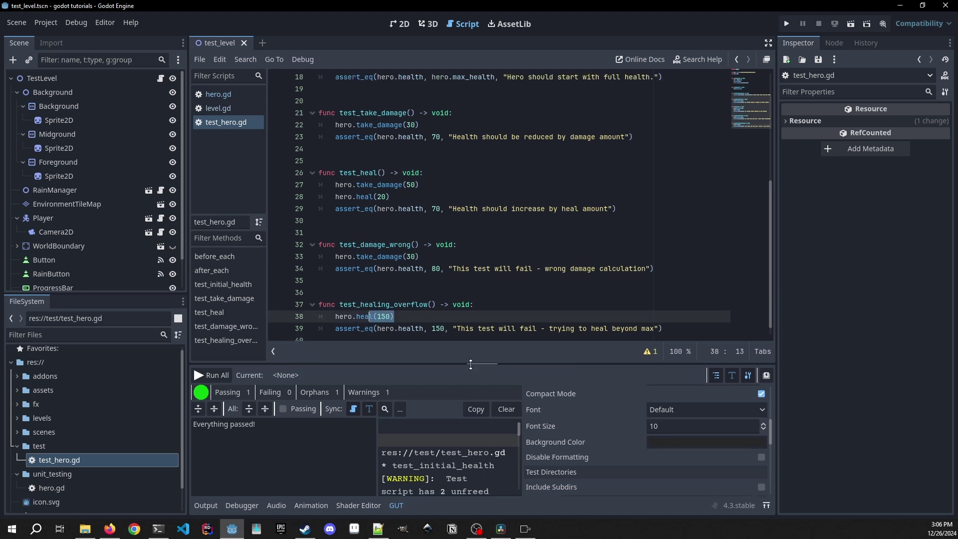
pyautogui.doubleClick(443, 329)
pyautogui.hotkey('shift', 'Right')
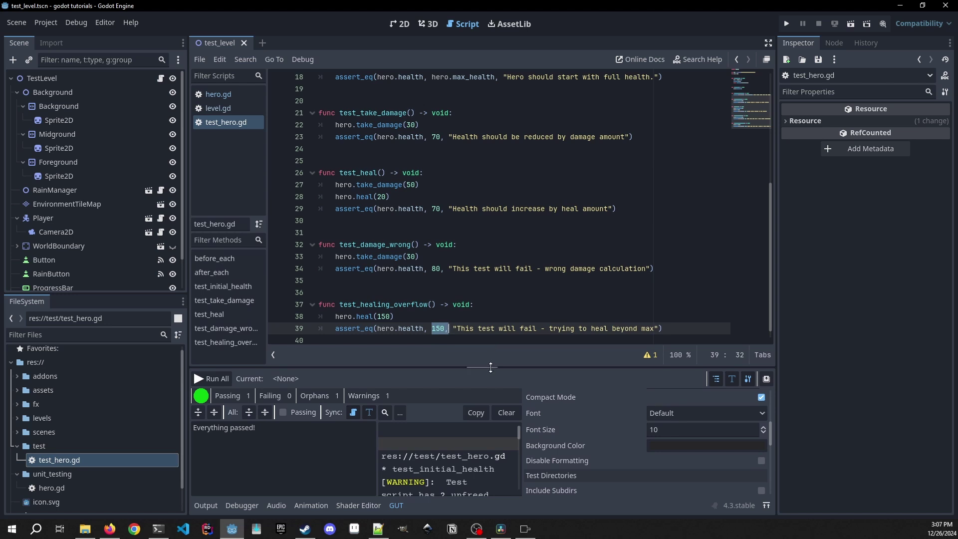
pyautogui.moveTo(490, 368)
pyautogui.mouseDown()
pyautogui.moveTo(480, 202)
pyautogui.moveTo(493, 163)
pyautogui.mouseUp()
# Run all five tests in GUT, getting 3/5 passing.
pyautogui.click(220, 193)
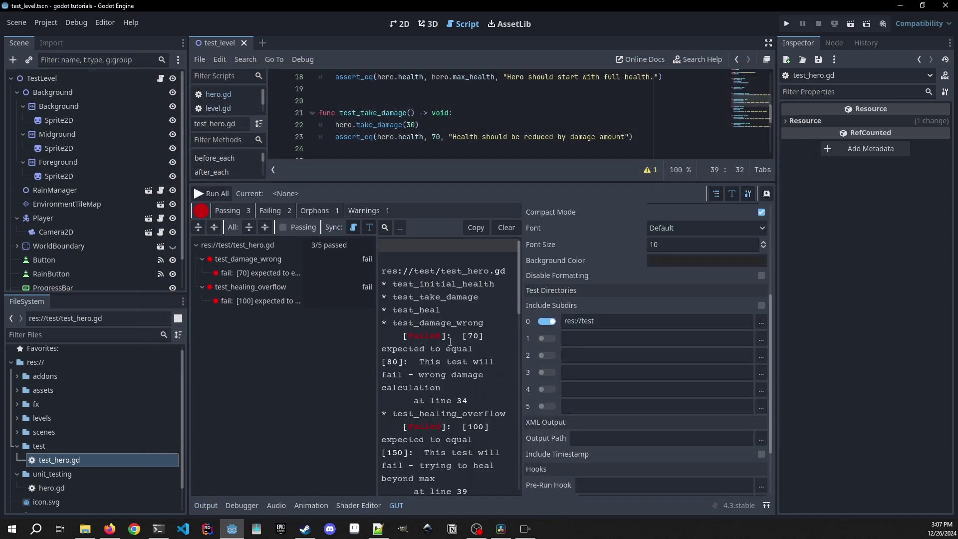
pyautogui.click(430, 298)
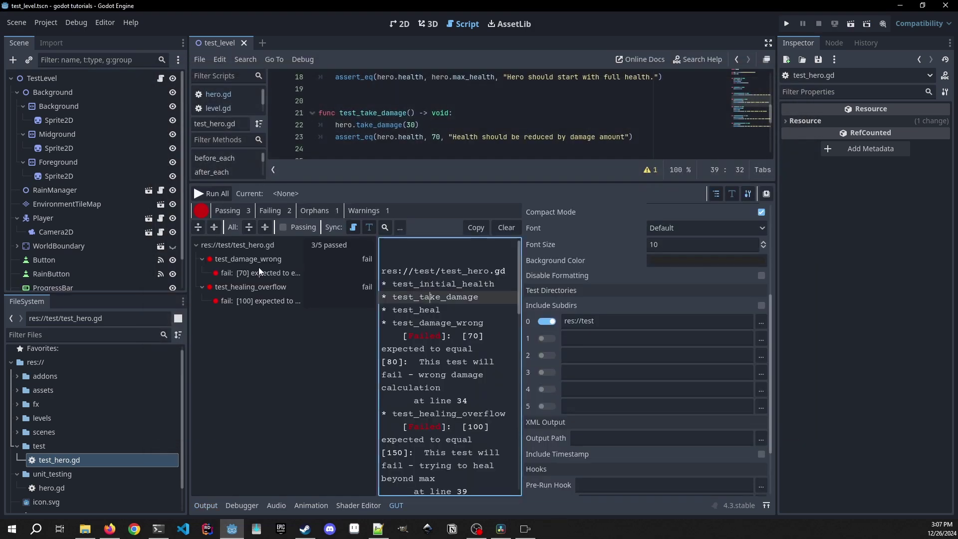
pyautogui.scroll(-1, 427, 328)
pyautogui.scroll(1, 427, 328)
# Jump from the failing test_damage_wrong entry to its line 34 assertion expecting 80.
pyautogui.click(245, 264)
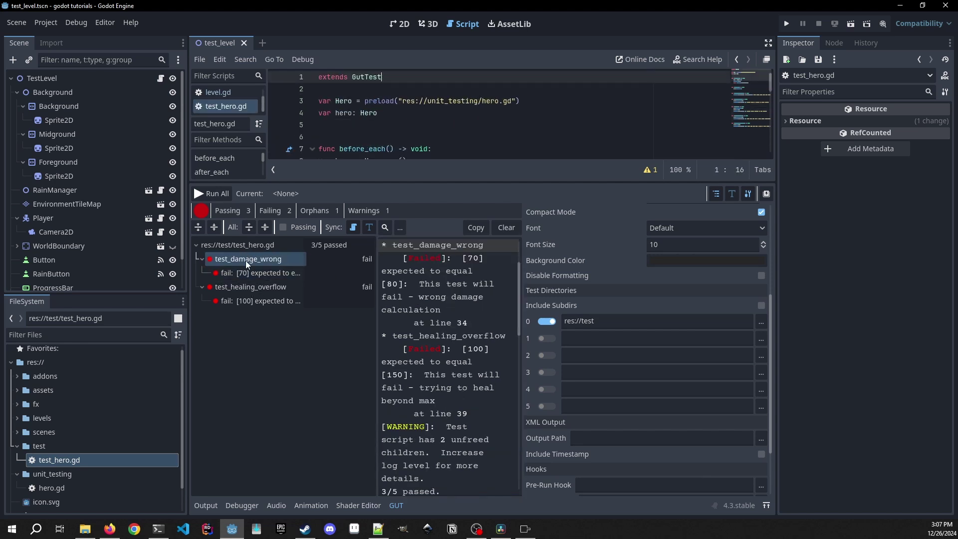
pyautogui.click(254, 273)
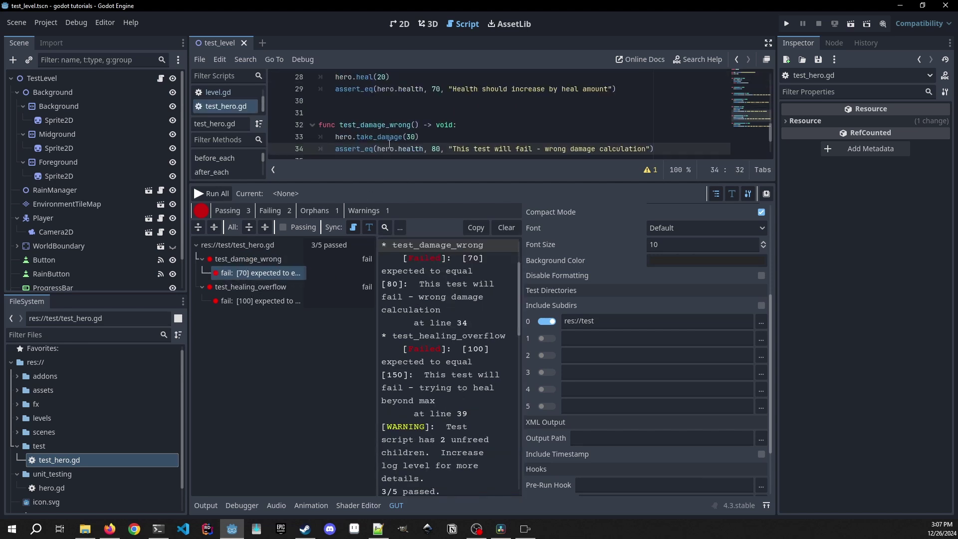
pyautogui.moveTo(389, 145); pyautogui.dragTo(562, 149)
pyautogui.press('Up')
pyautogui.press('Up')
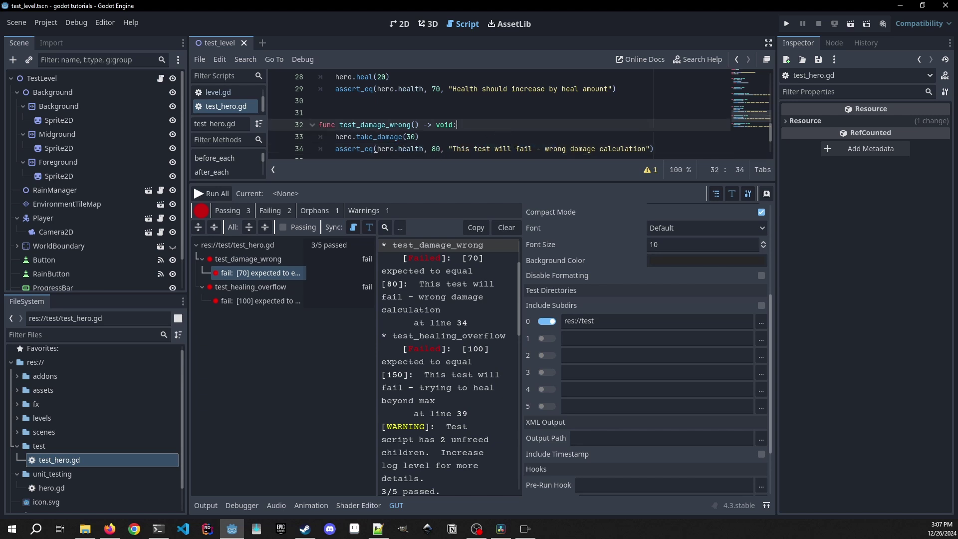
pyautogui.moveTo(375, 149); pyautogui.dragTo(440, 151)
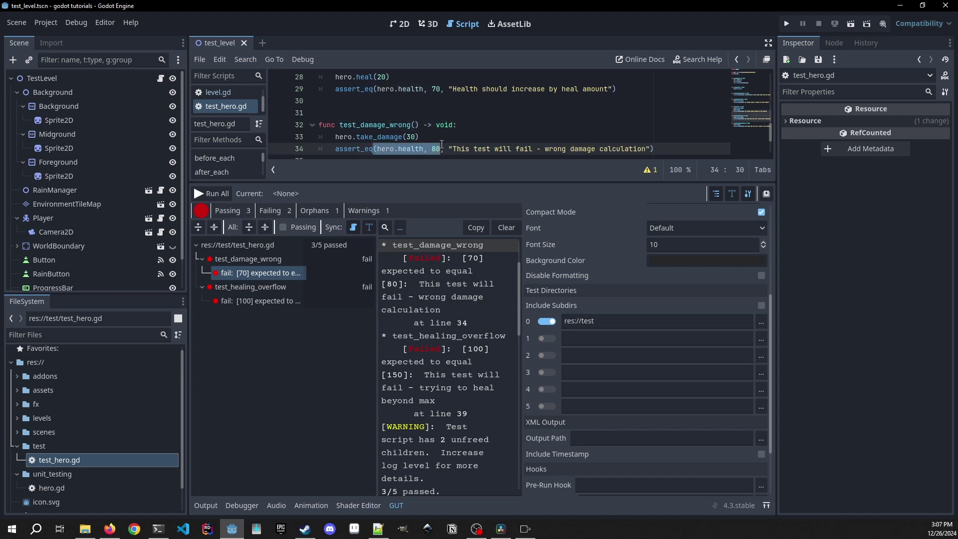
pyautogui.press('Up')
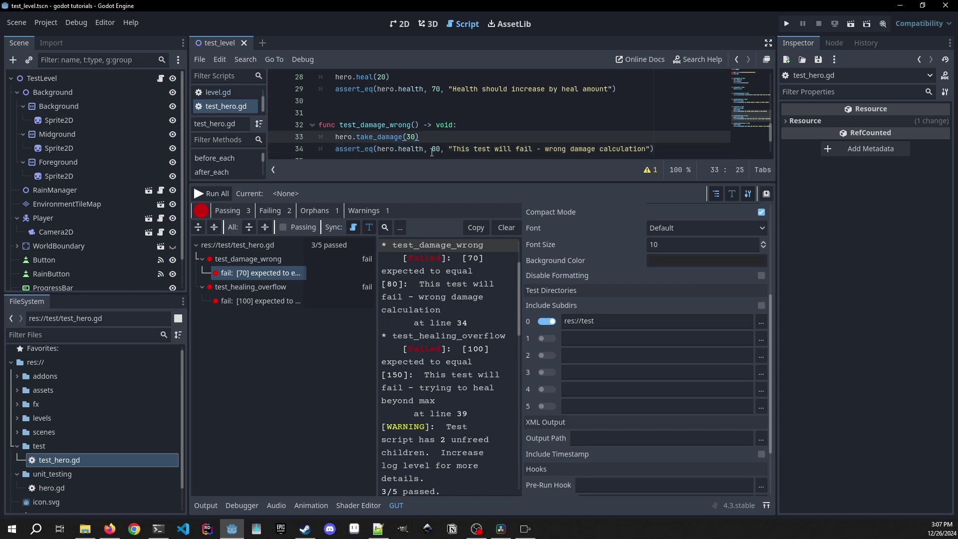
pyautogui.moveTo(432, 149); pyautogui.dragTo(441, 151)
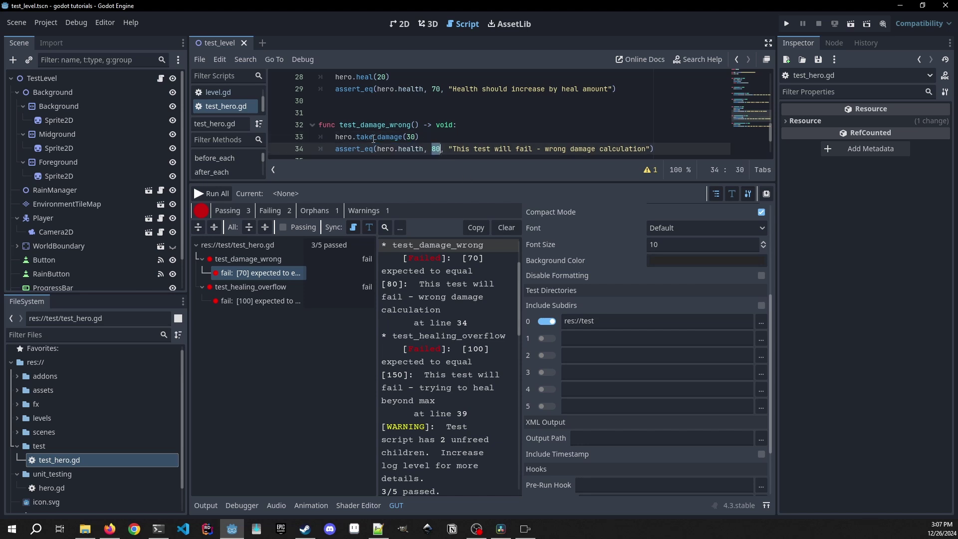
pyautogui.moveTo(356, 138); pyautogui.dragTo(420, 137)
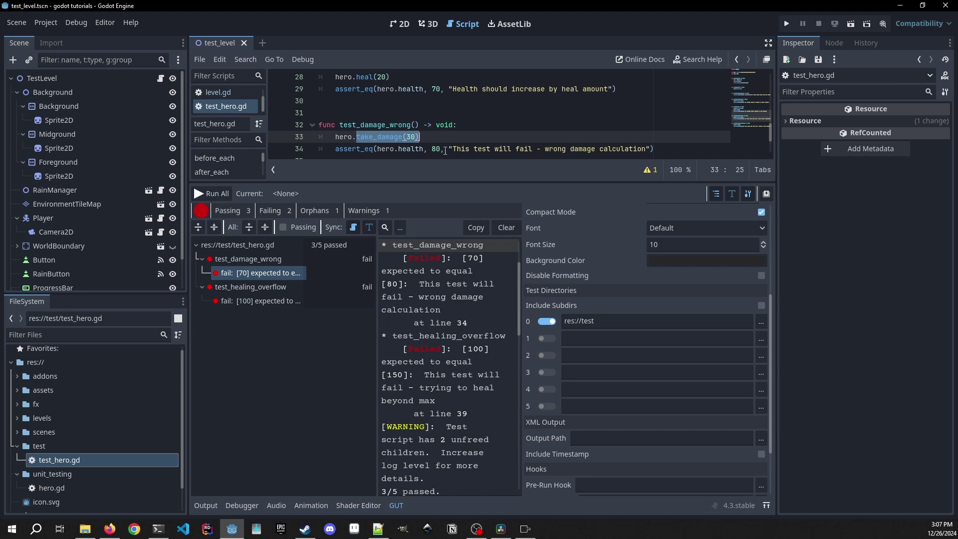
# Change line 34's expected value from 80 to 70 and rerun GUT for 4/5 passing.
pyautogui.click(441, 150)
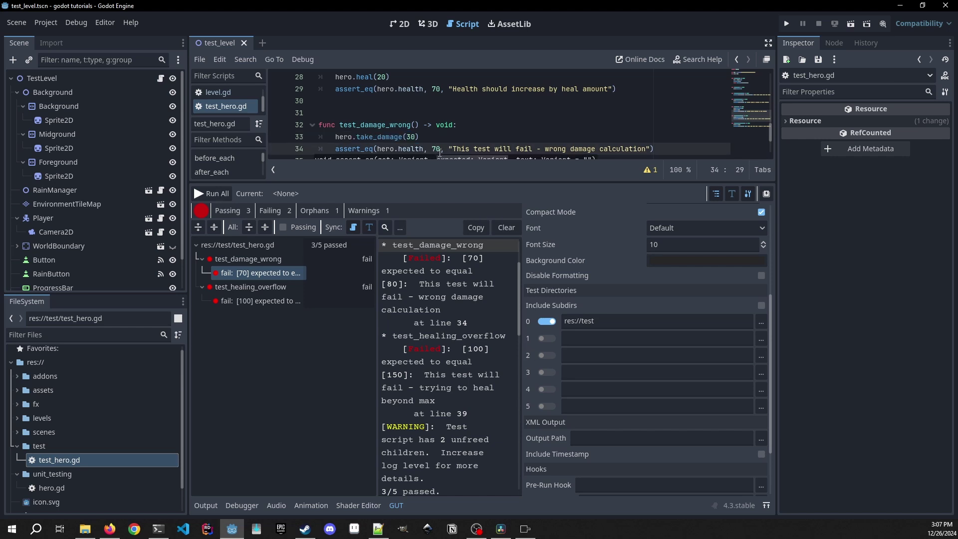
pyautogui.click(382, 149)
pyautogui.click(223, 194)
pyautogui.click(223, 196)
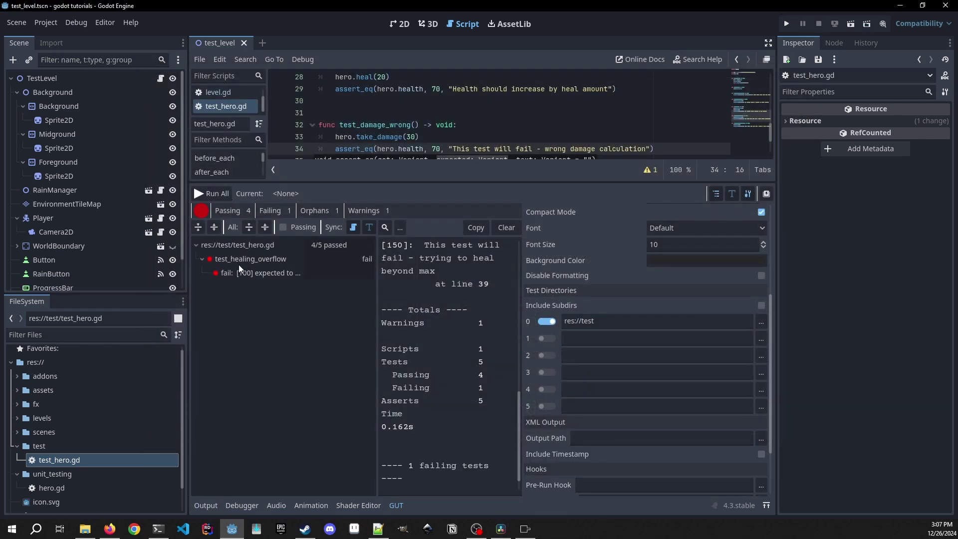
# Jump to the remaining test_healing_overflow failure on line 39.
pyautogui.click(244, 272)
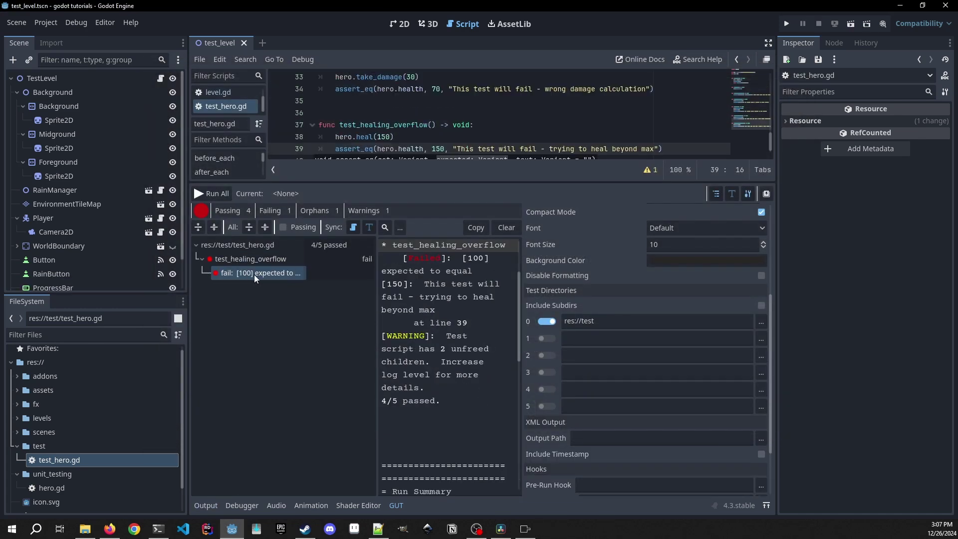
pyautogui.scroll(-6, 462, 302)
pyautogui.scroll(-3, 463, 302)
pyautogui.scroll(2, 462, 299)
pyautogui.scroll(2, 462, 299)
pyautogui.scroll(1, 462, 295)
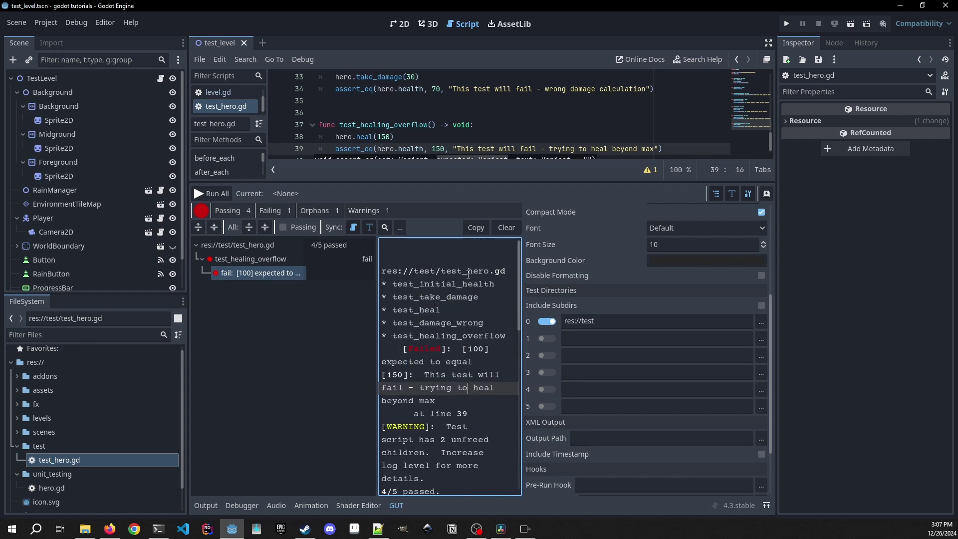